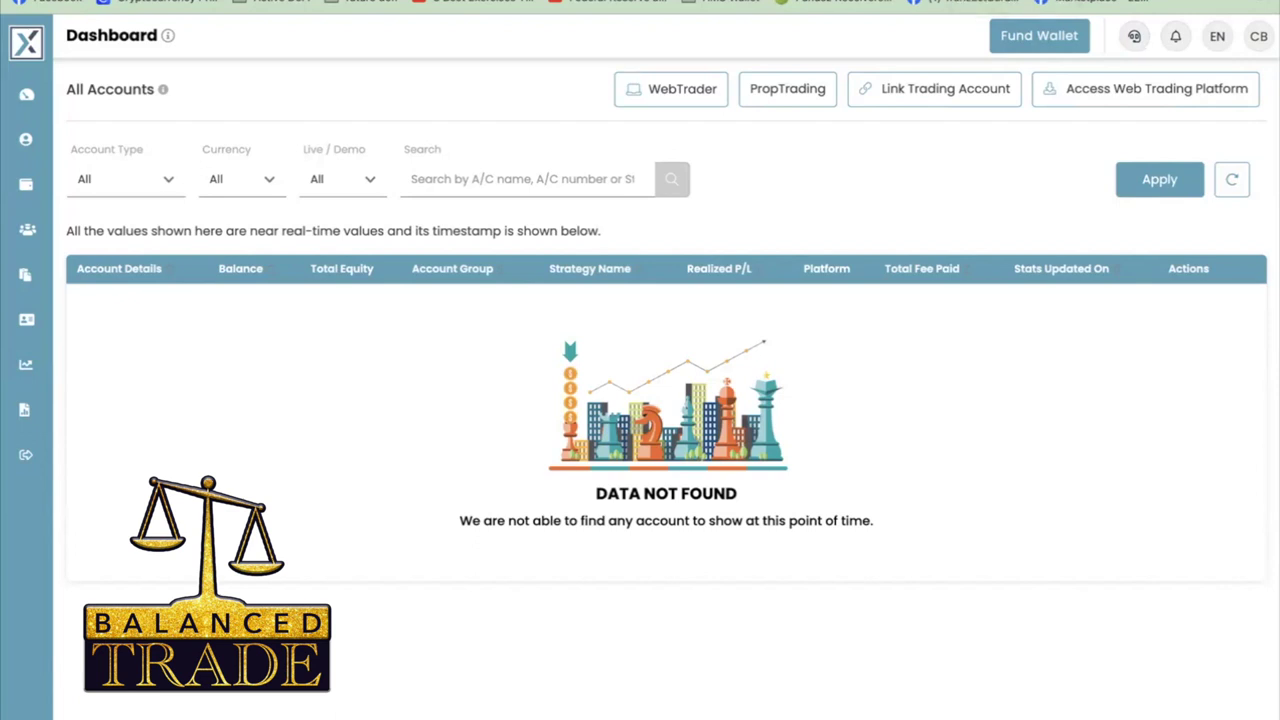
Open the Fund Wallet deposit page from the Lirunex portal.
left_click(30, 40)
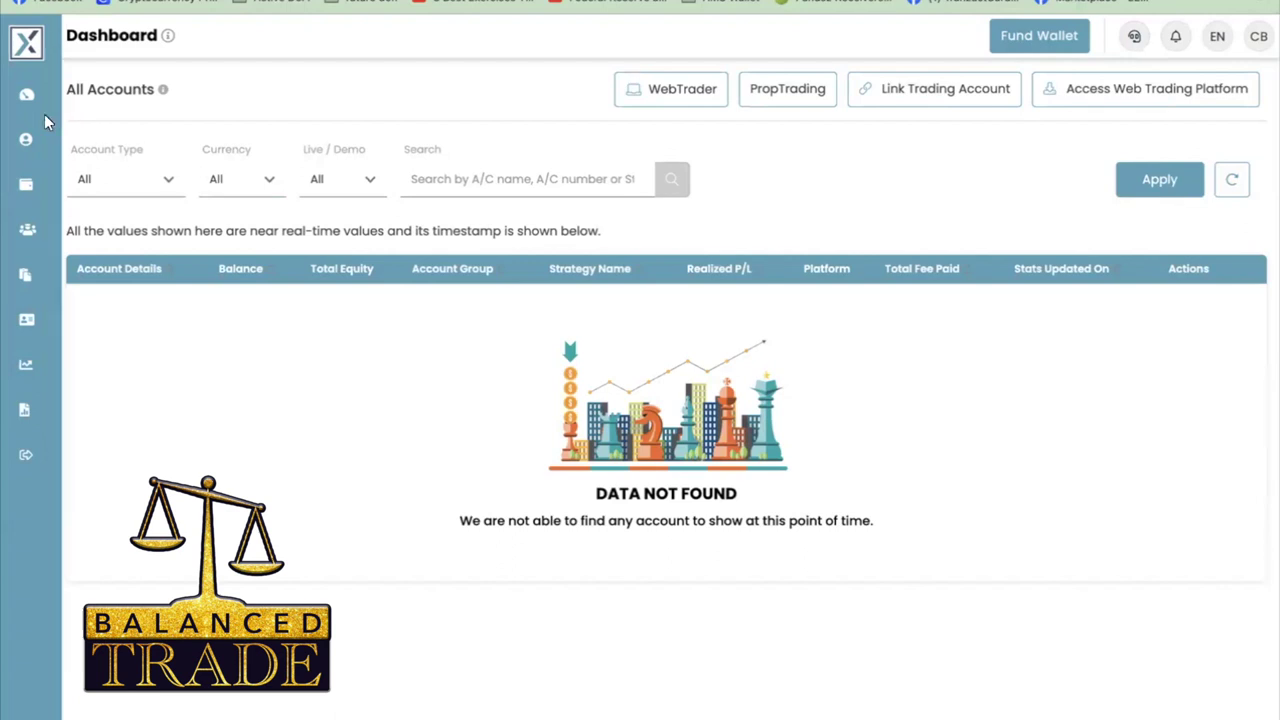
left_click(325, 108)
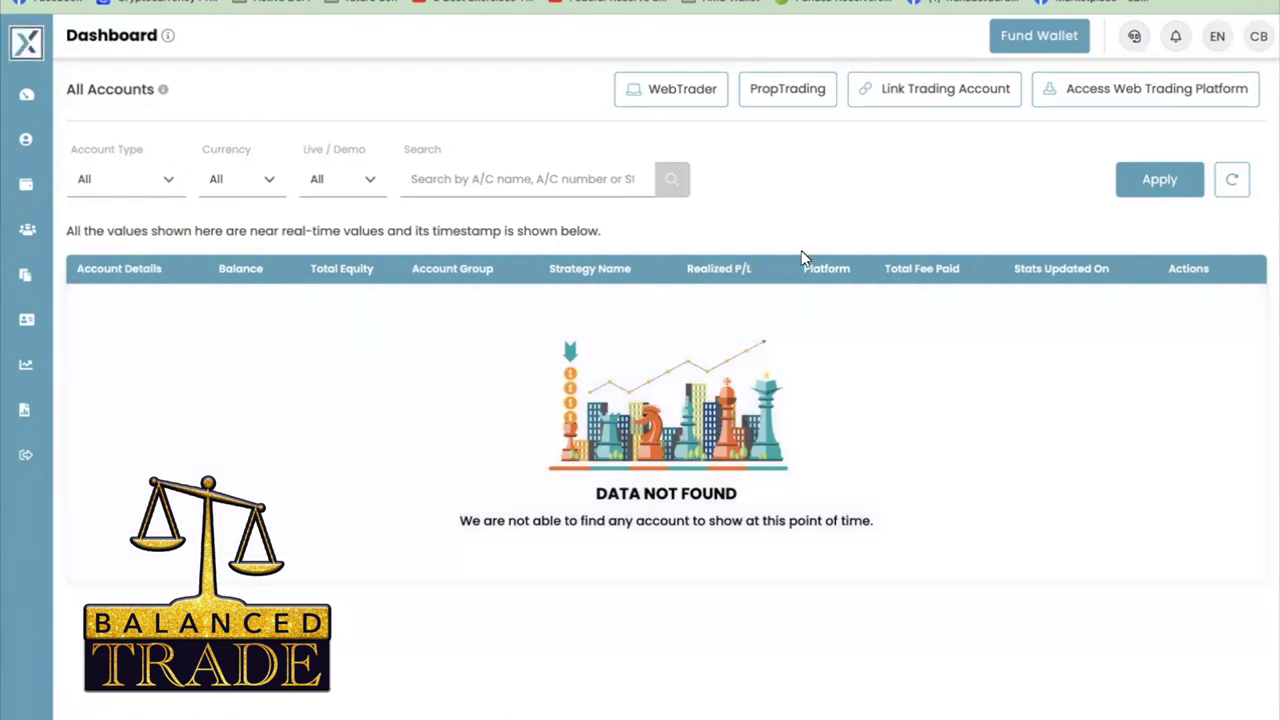
left_click(1036, 49)
left_click(1031, 49)
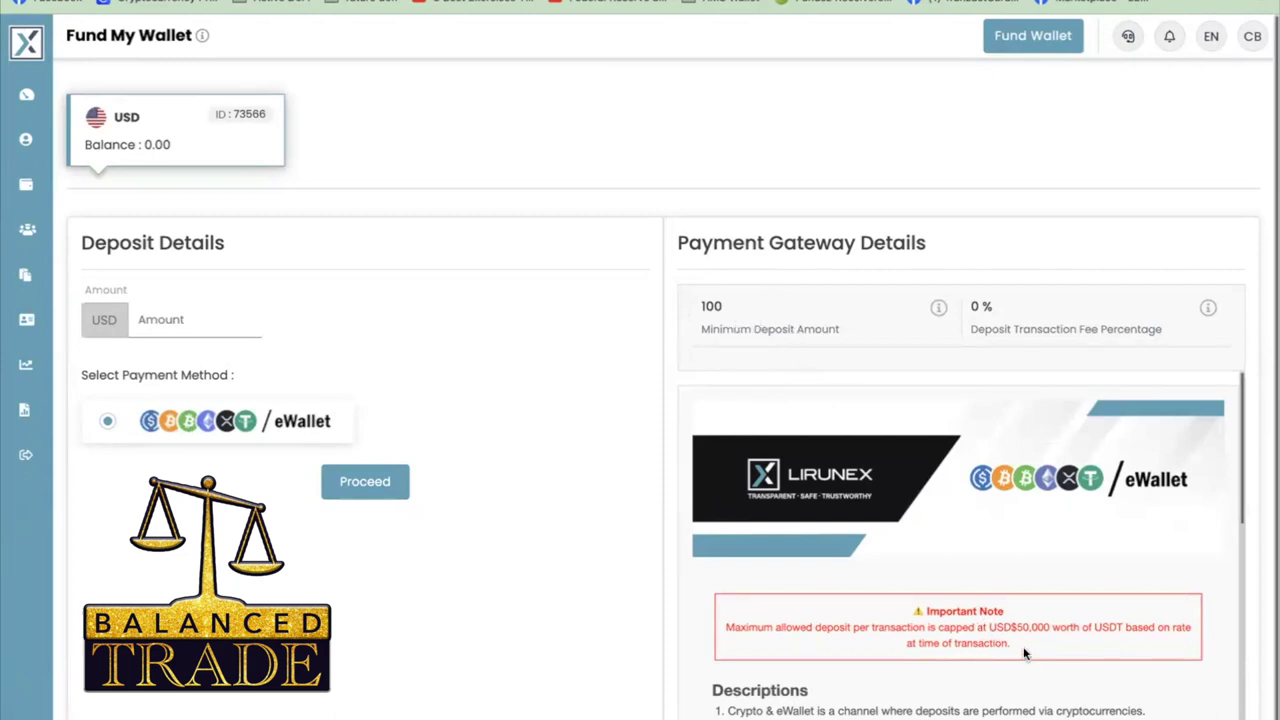
Review the maximum deposit note and enter a 500.00 USD deposit amount.
left_click_drag(1012, 645, 729, 627)
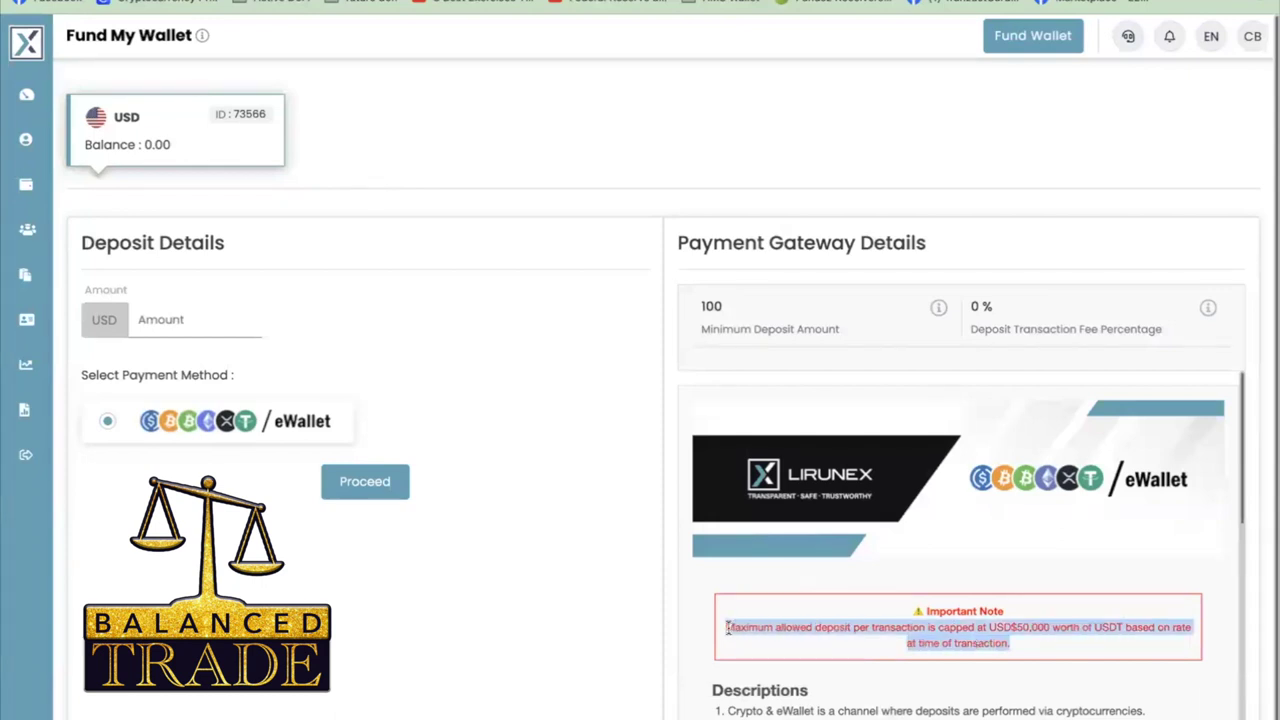
left_click(782, 600)
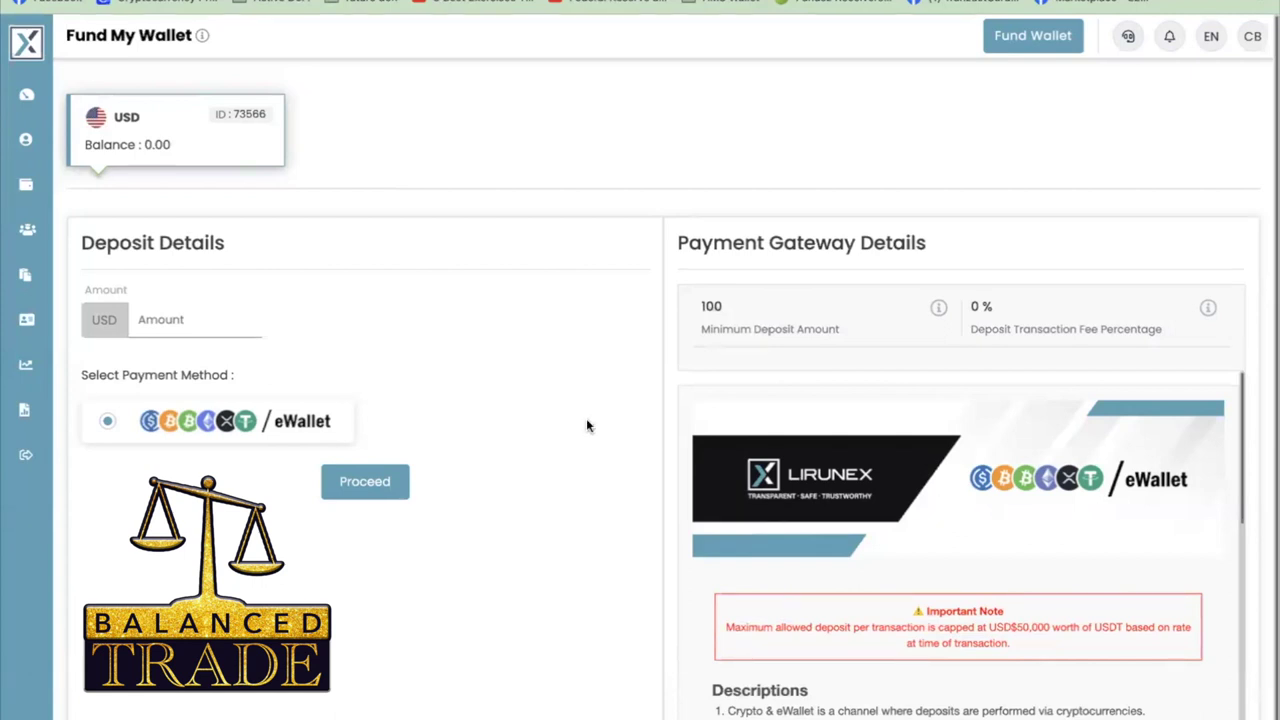
left_click(182, 322)
type("500")
type(".00")
Proceed with Crypto & eWallet and submit the 500 deposit converted to USDT.
left_click(358, 485)
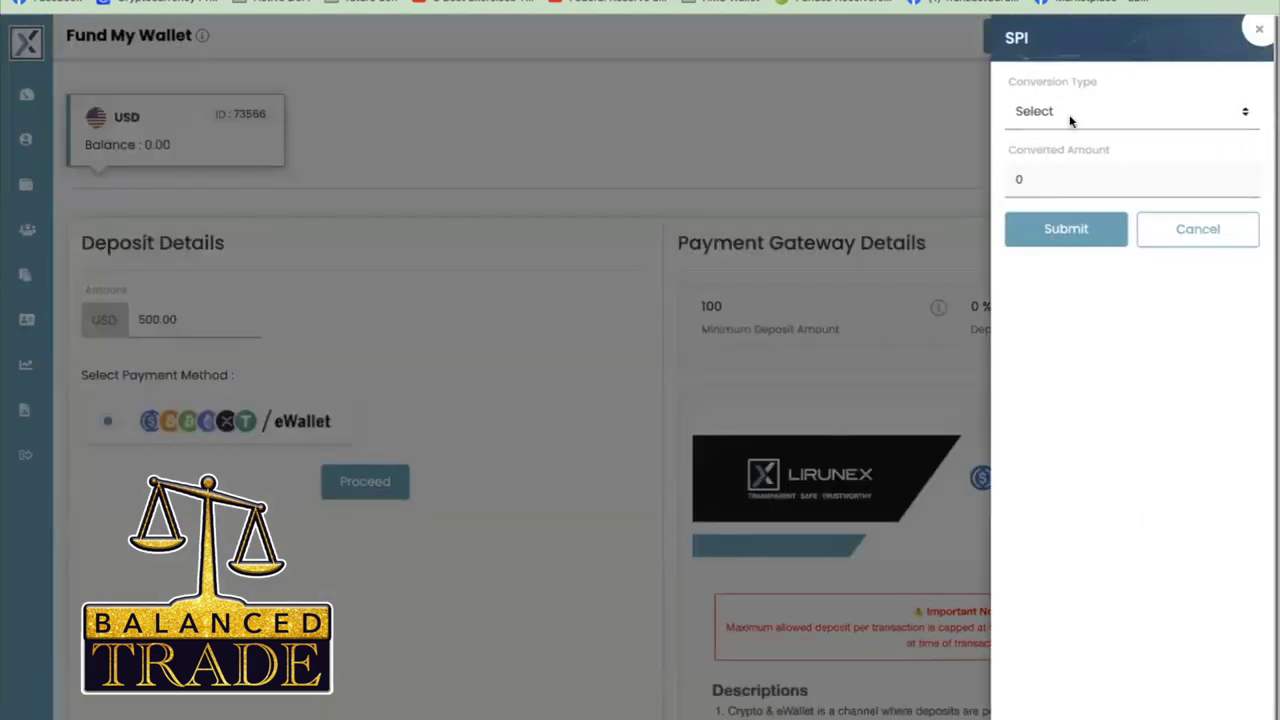
left_click(1069, 116)
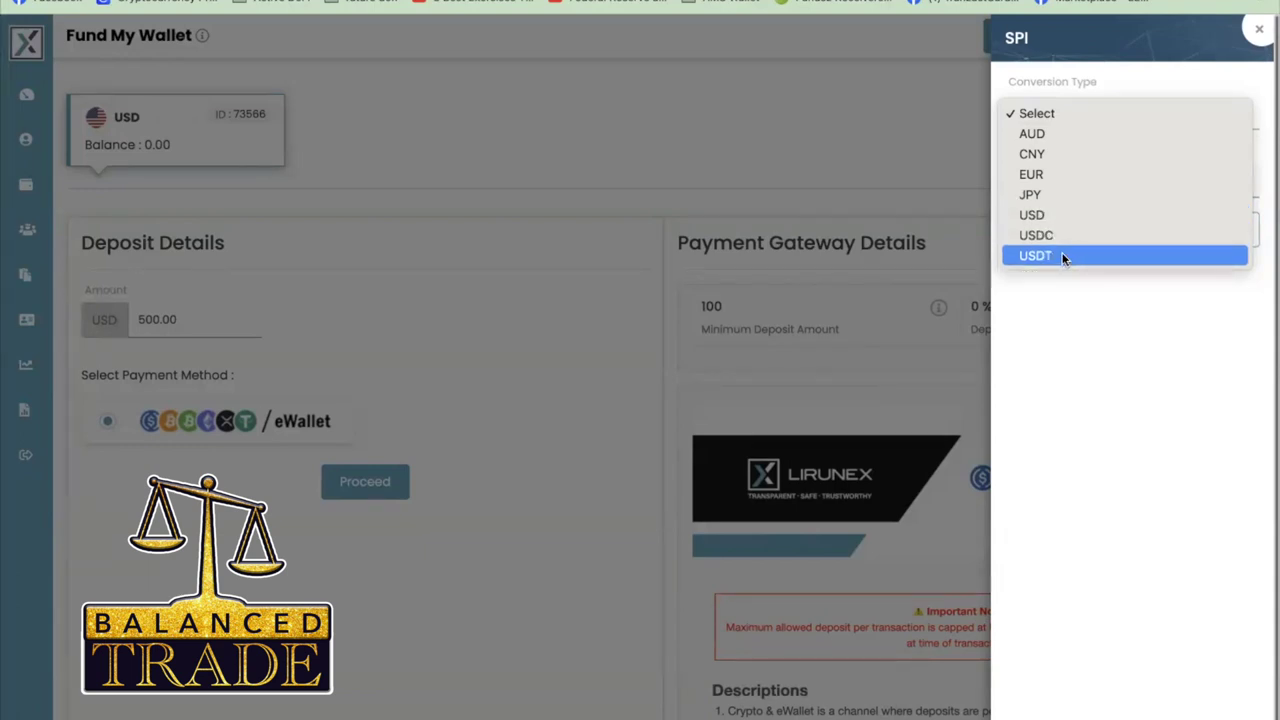
left_click(1063, 256)
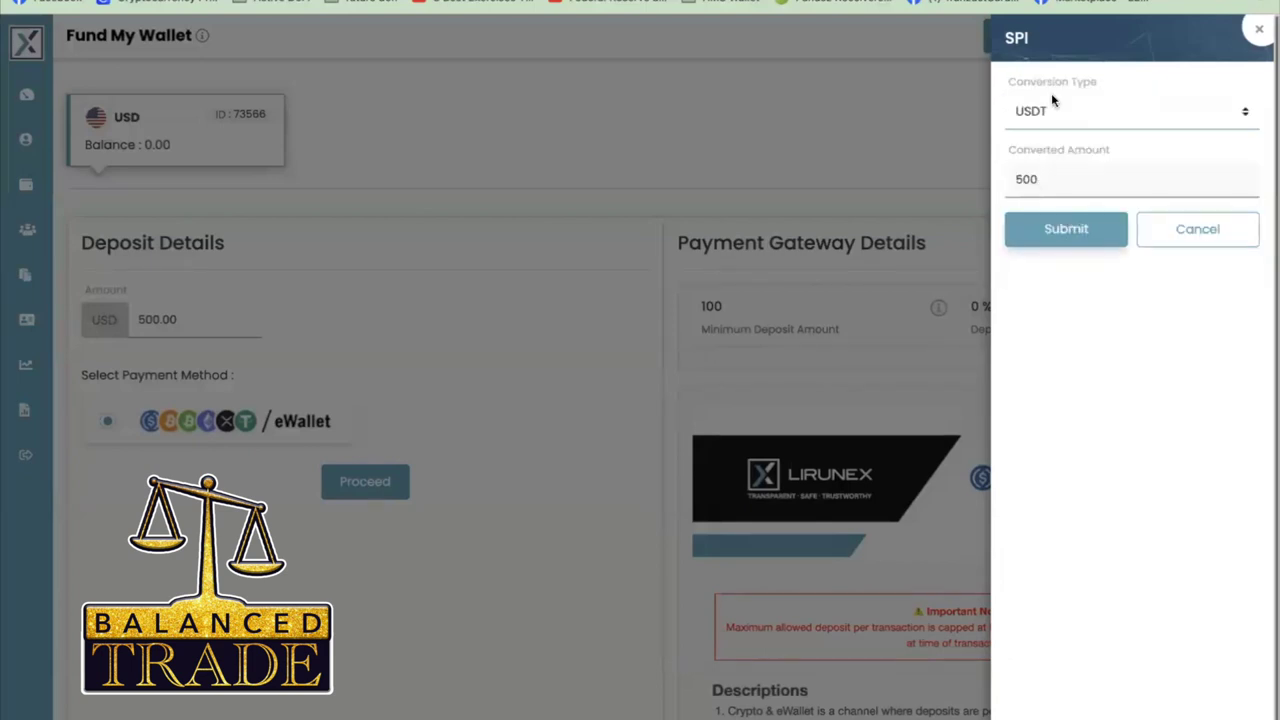
left_click(1065, 229)
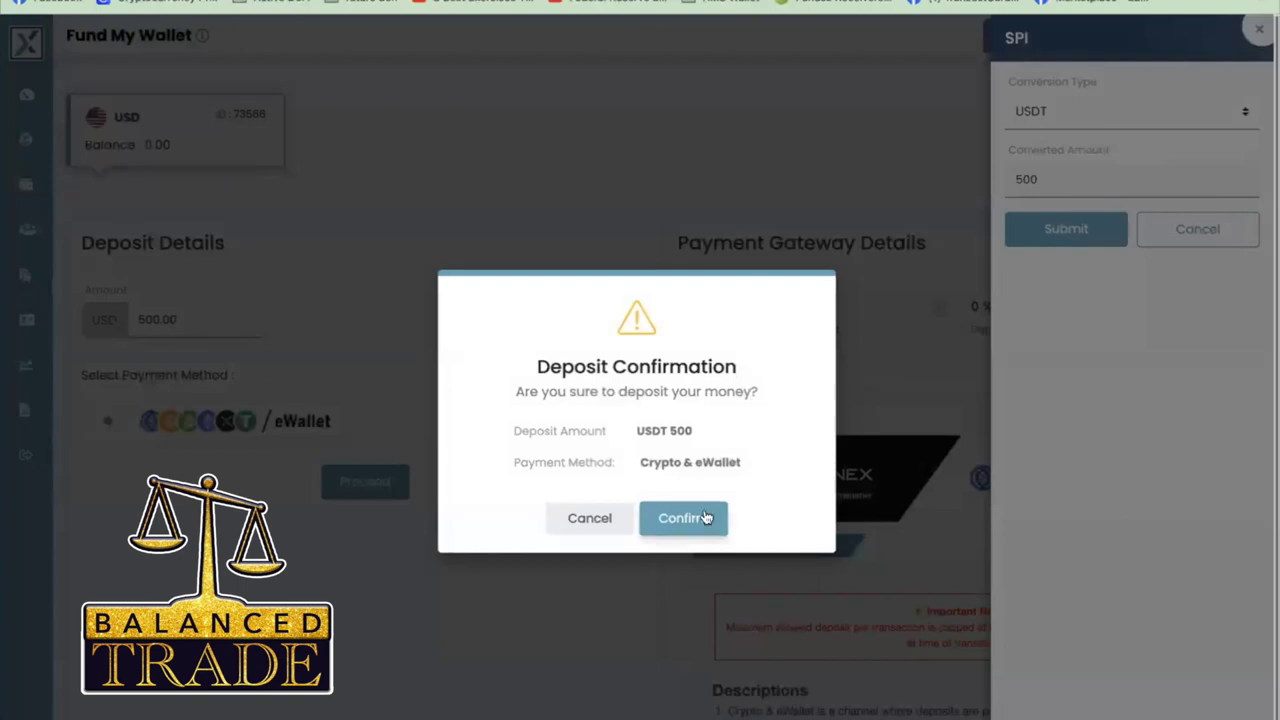
Confirm the USDT 500 deposit and pay via SwiftCoin under Cryptocurrency.
left_click(683, 518)
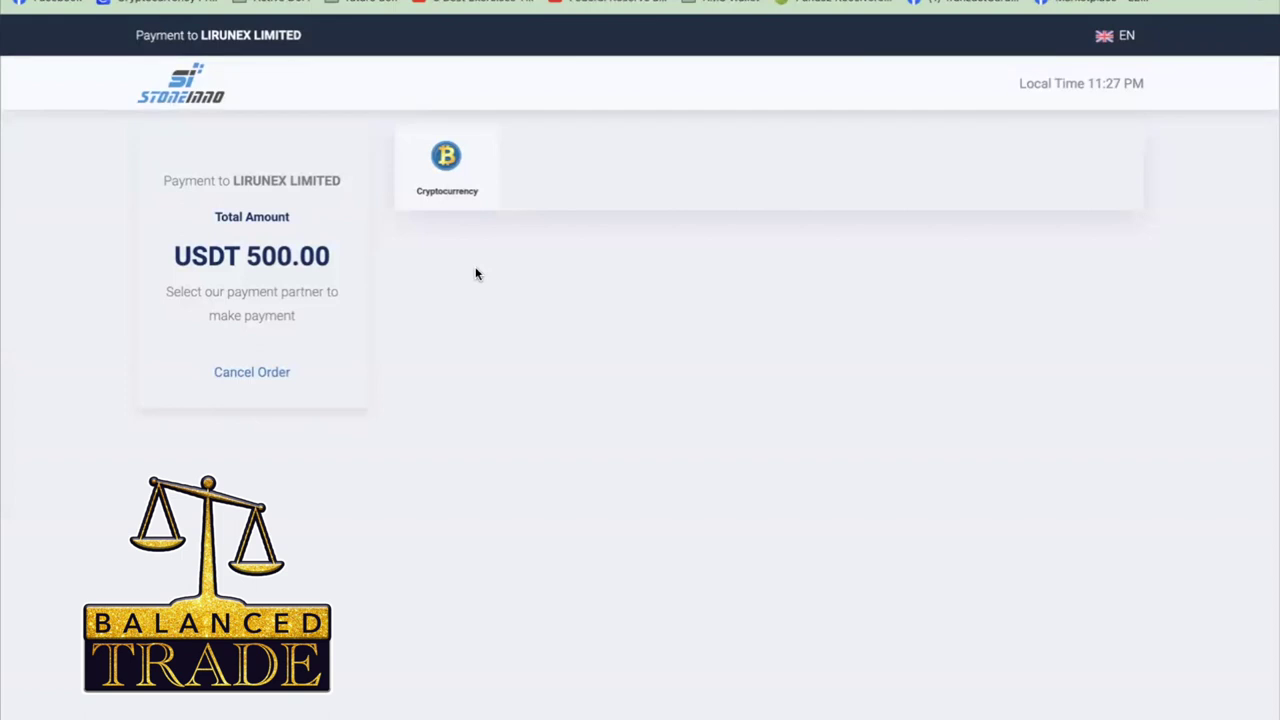
left_click(447, 176)
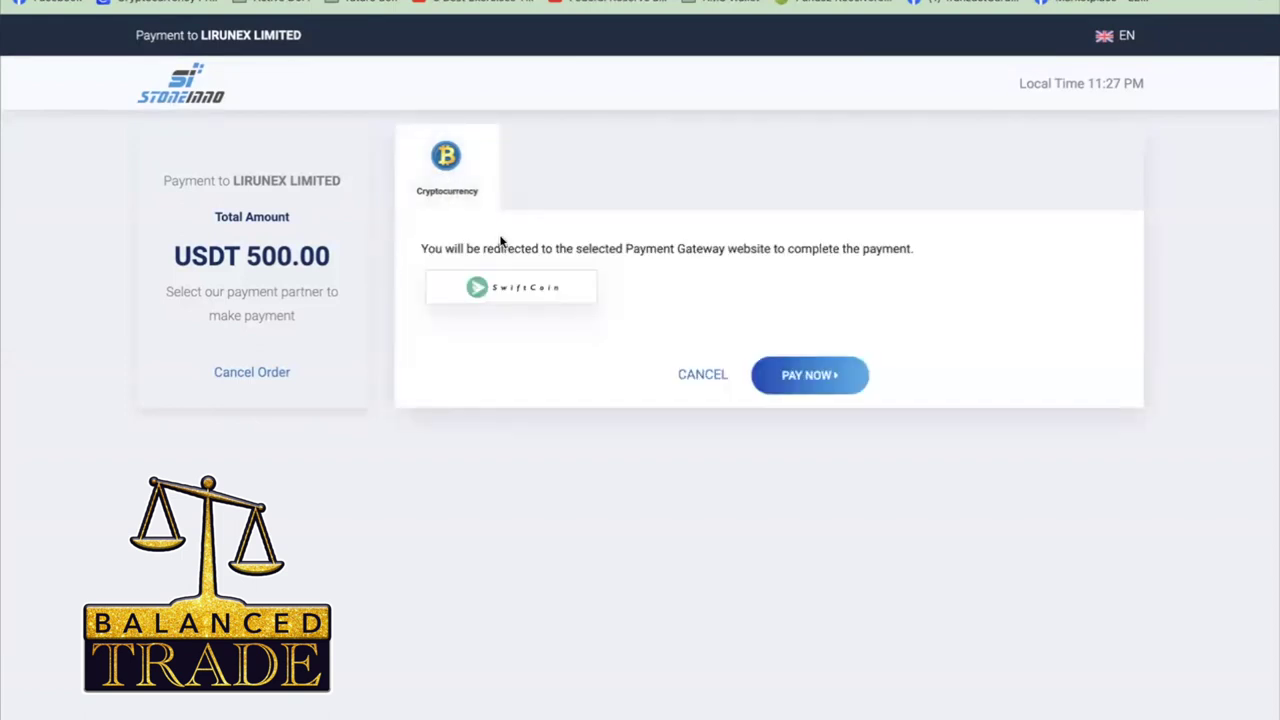
left_click(536, 294)
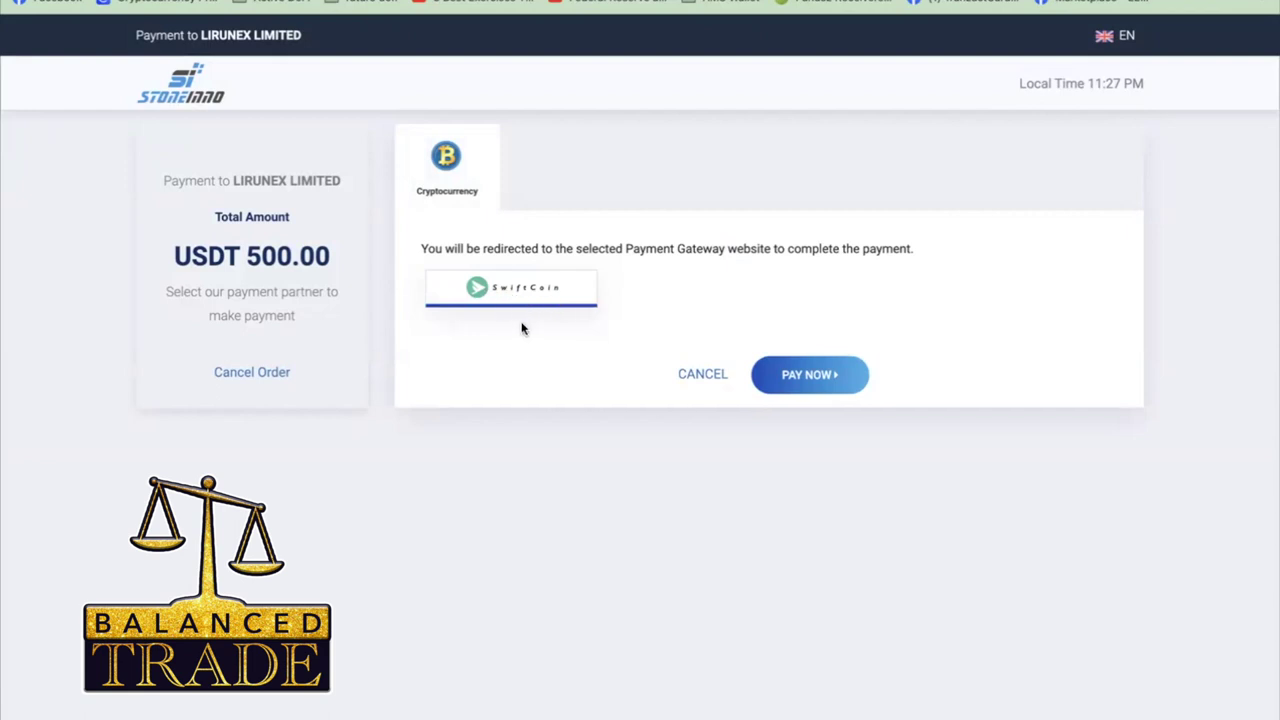
left_click(785, 376)
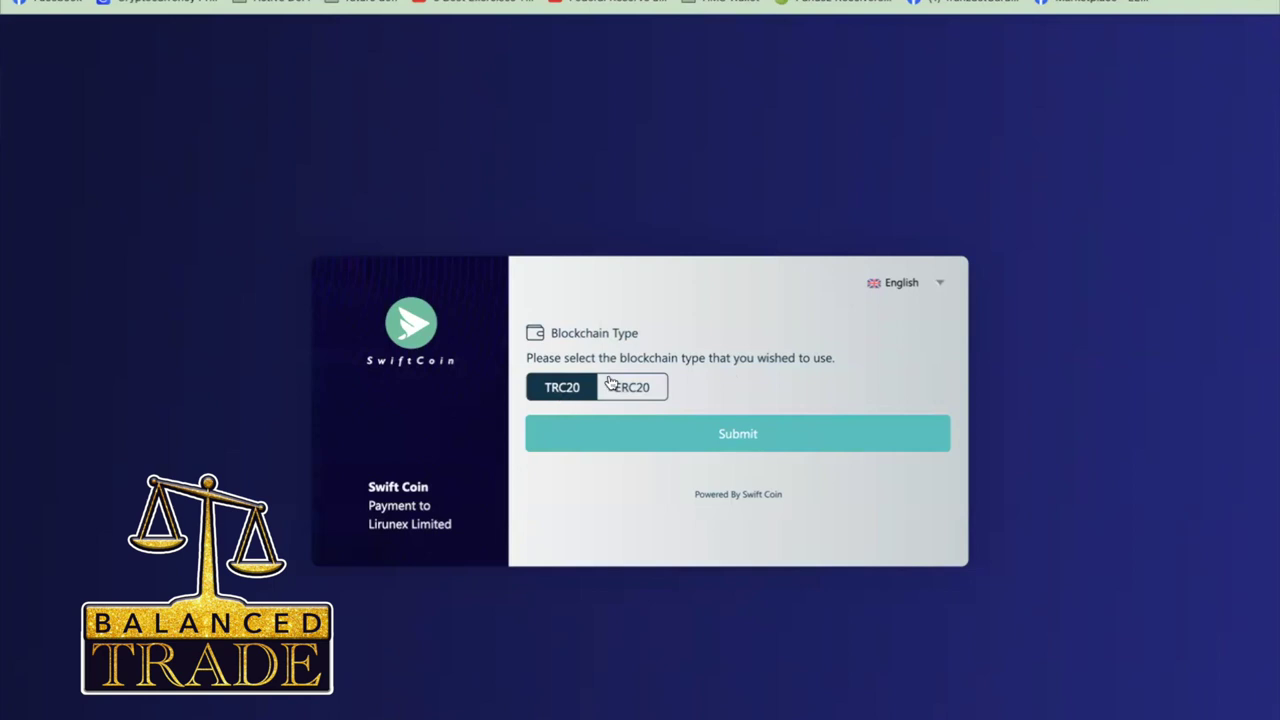
Submit TRC20 as the blockchain type and copy the SwiftCoin deposit address.
left_click(707, 437)
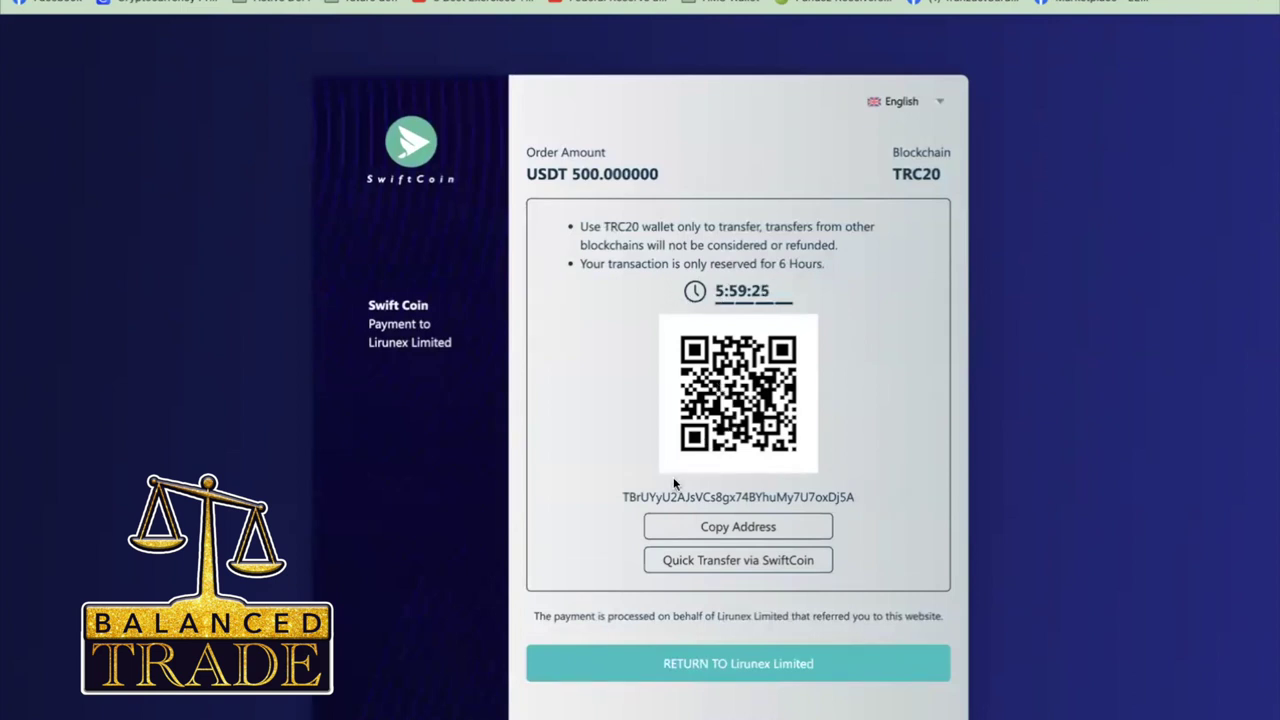
left_click(745, 530)
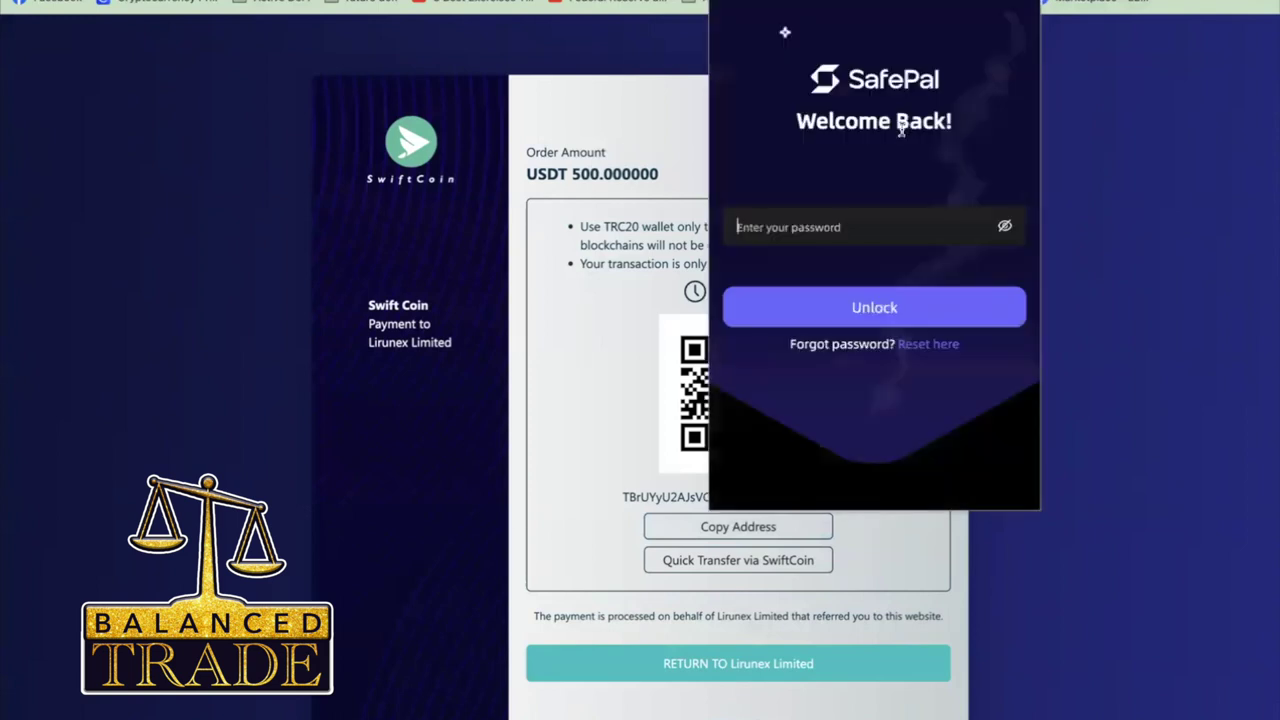
Unlock the SafePal wallet with its password and return to the coin list.
left_click(786, 222)
type("•••••")
type("•••••")
type("•")
key("Return")
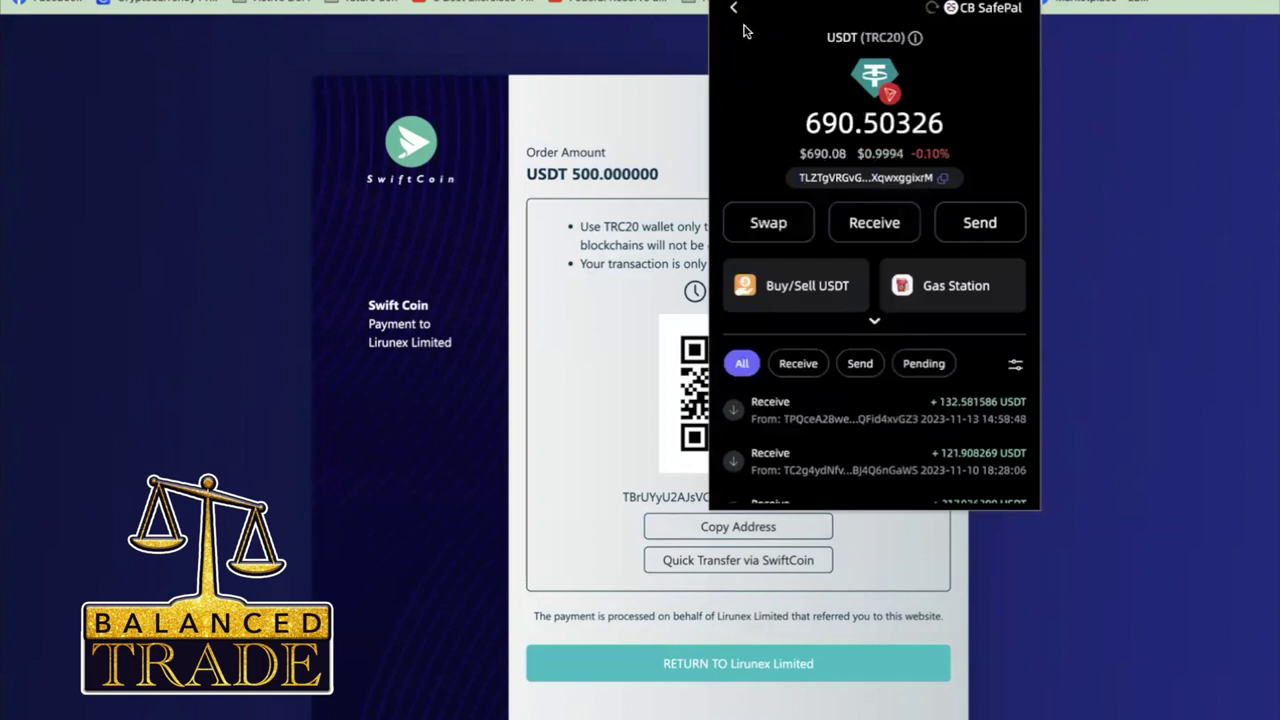
left_click(736, 10)
left_click(586, 311)
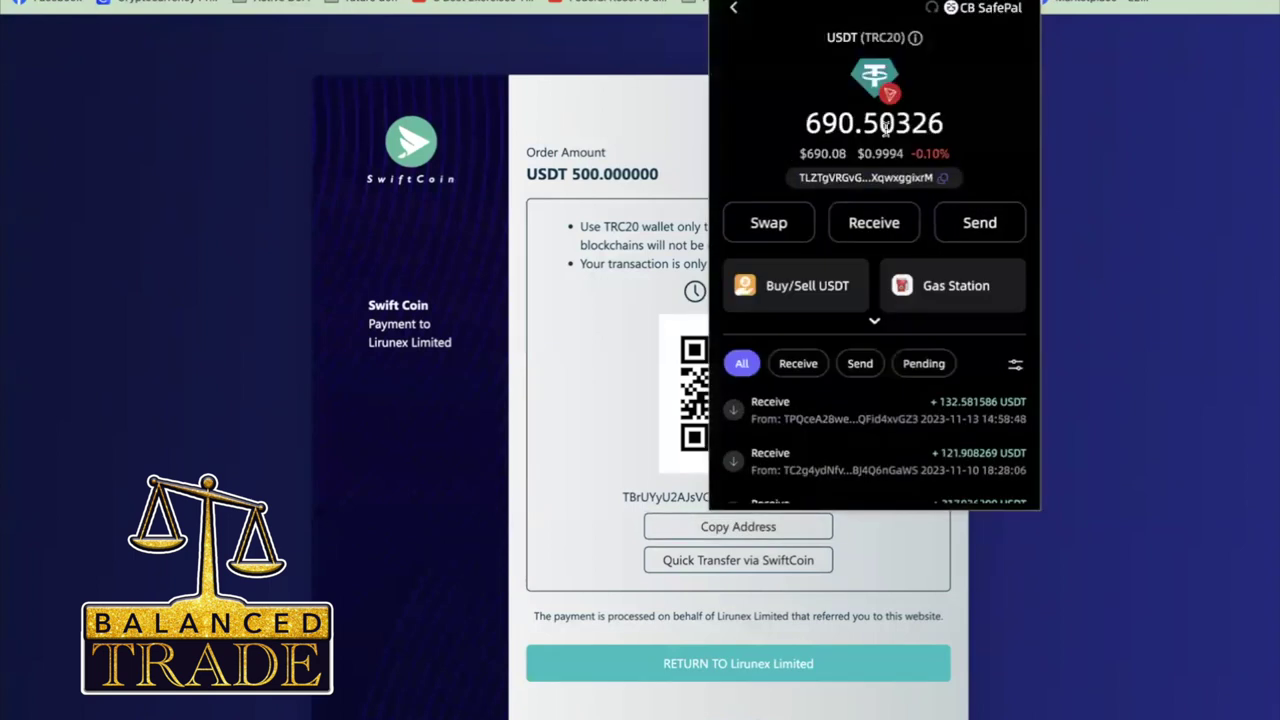
Send 500 USDT to the pasted SwiftCoin TRC20 address and confirm the transfer.
left_click(970, 224)
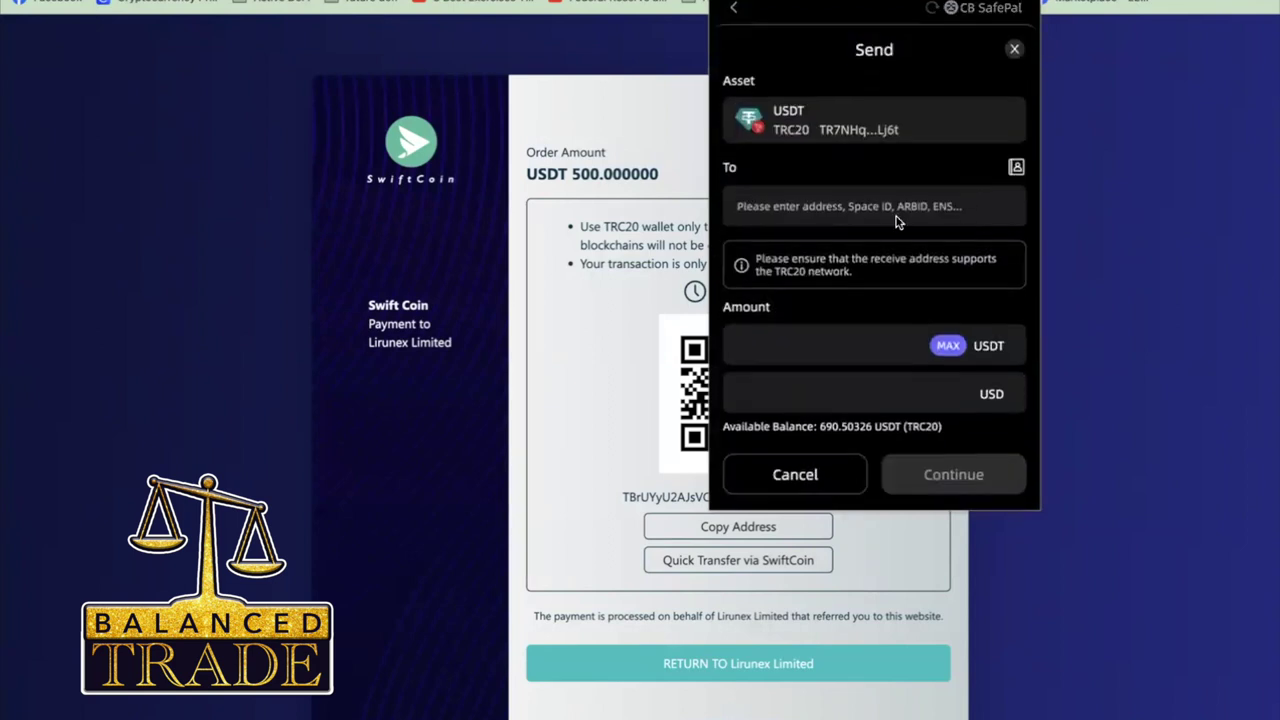
left_click(787, 205)
key("ctrl+v")
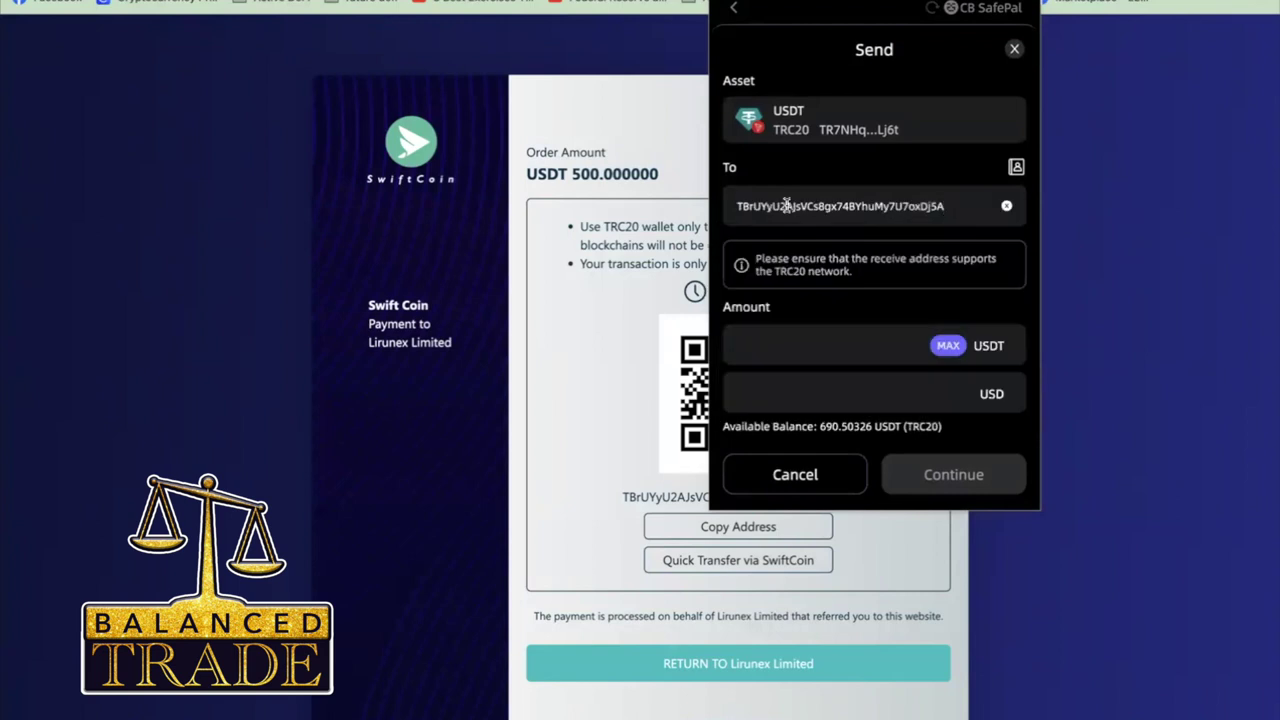
left_click(794, 348)
type("500")
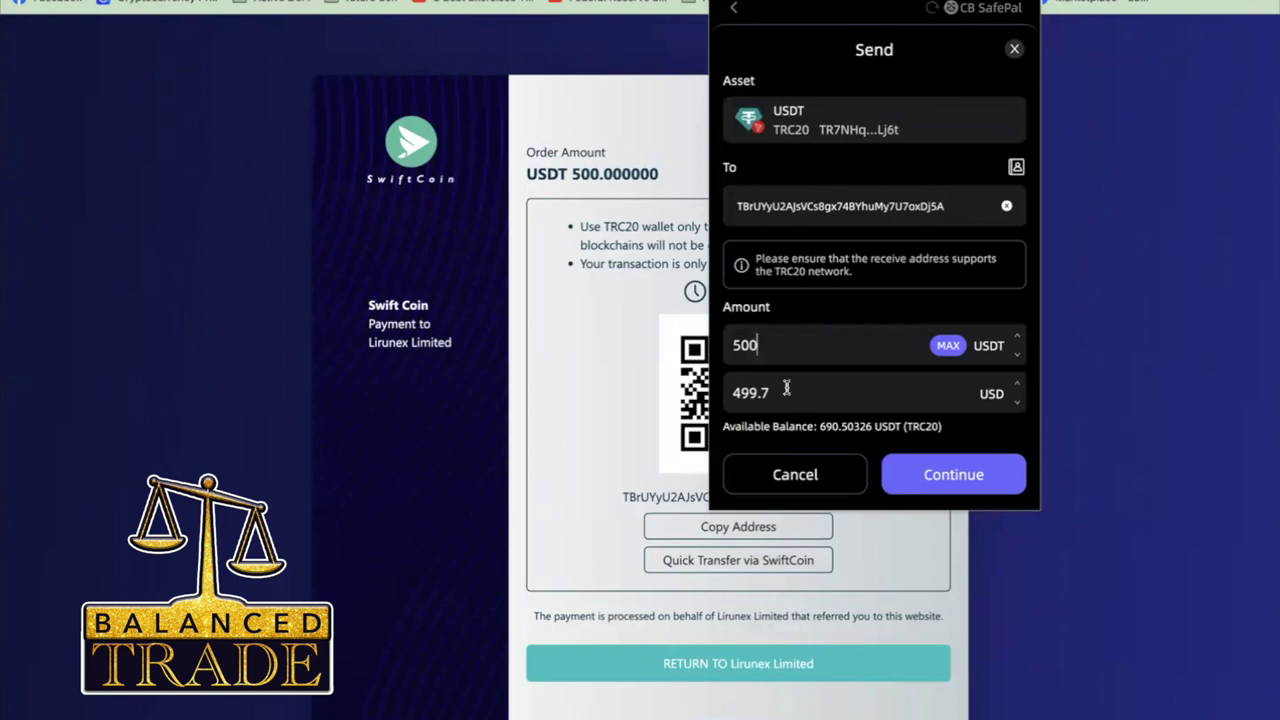
left_click(955, 485)
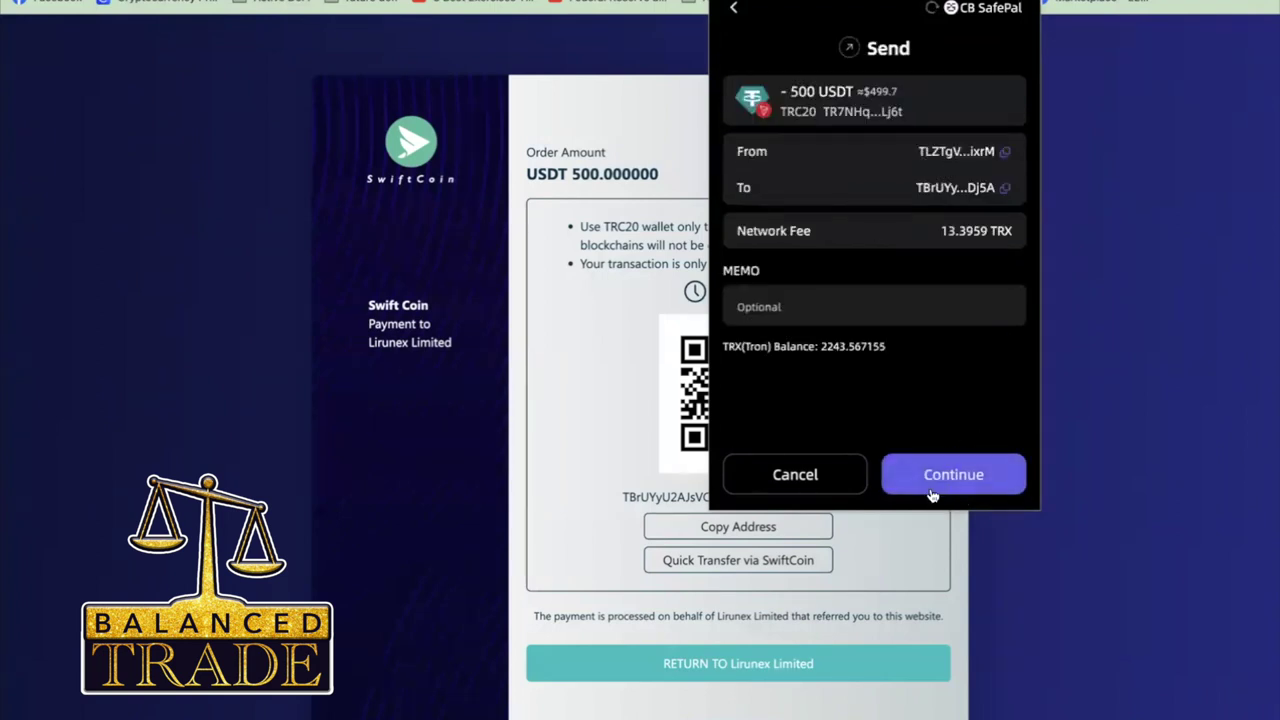
left_click(936, 478)
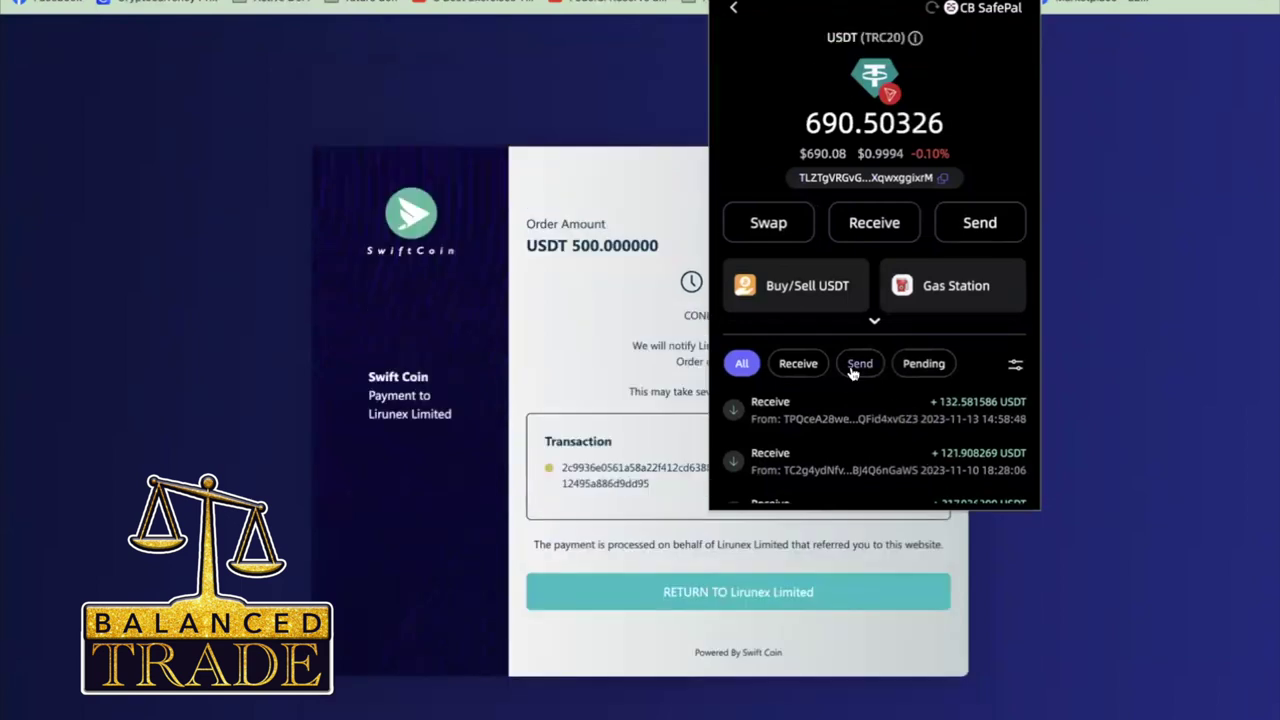
Close the SafePal popup to watch the SwiftCoin order reach Order Completed.
left_click(1033, 582)
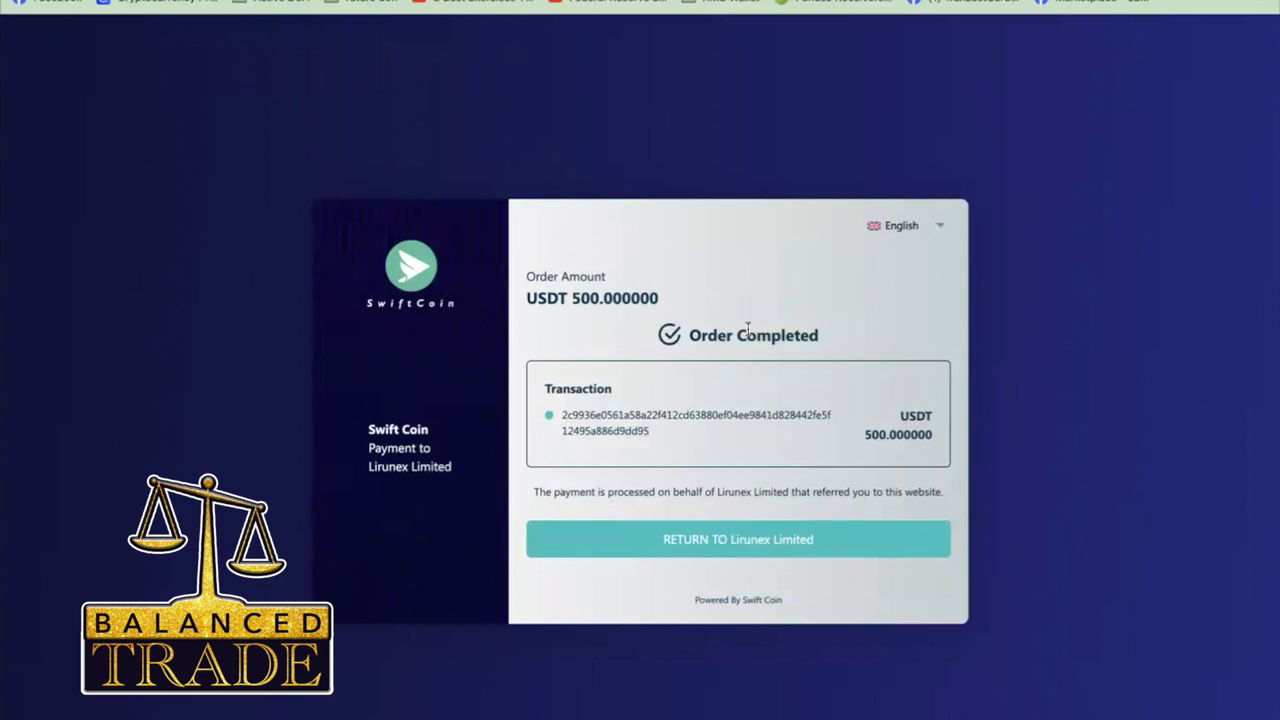
Return to Lirunex, dismiss the Deposit Request Approved notice and check notifications.
left_click(733, 545)
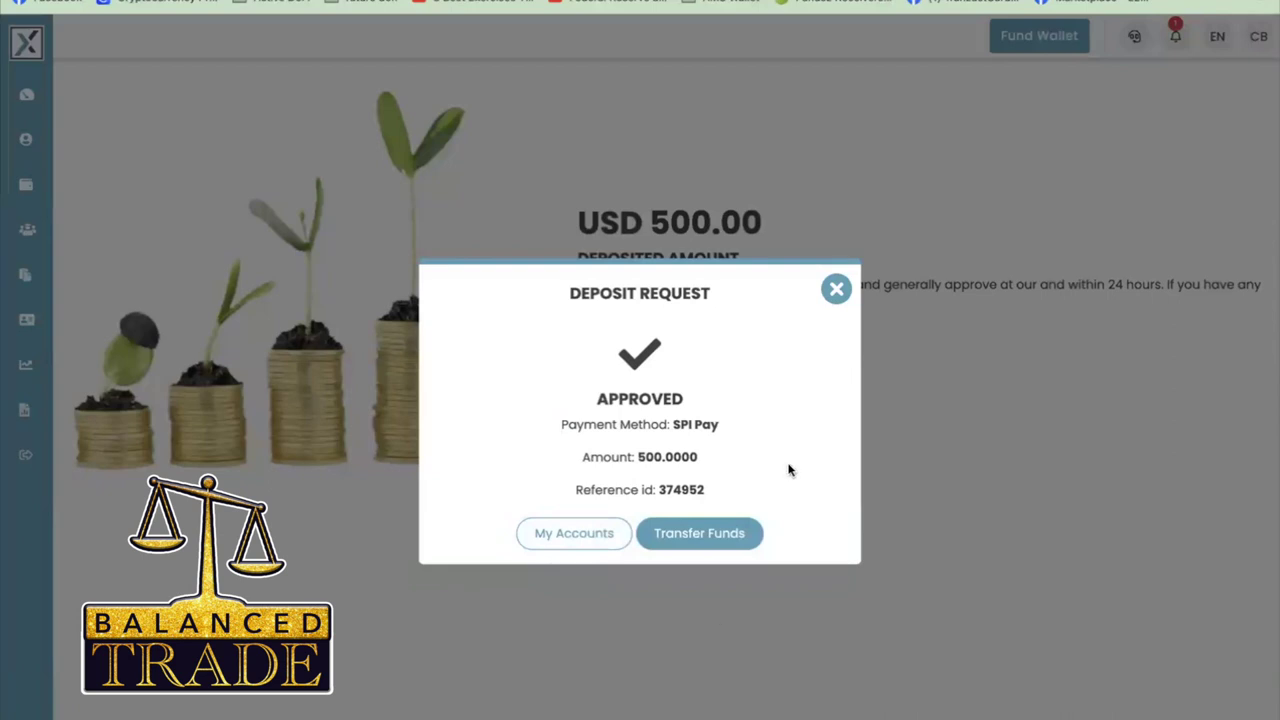
left_click(584, 535)
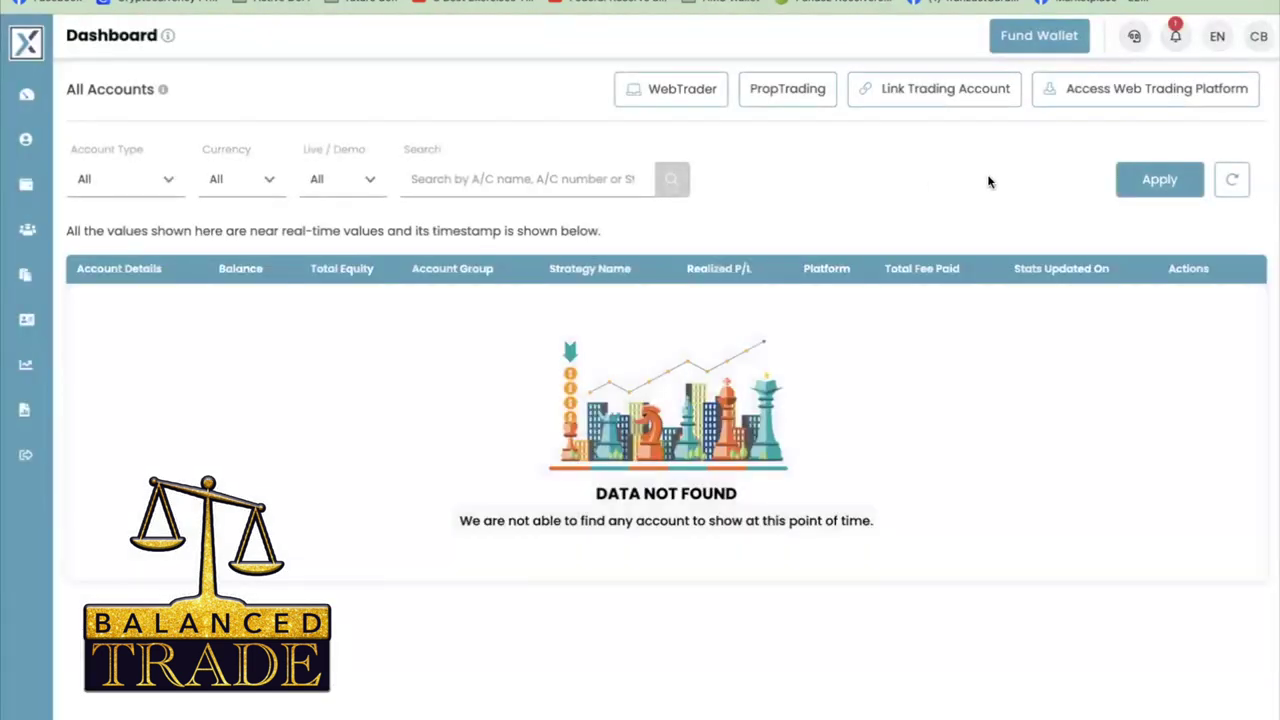
left_click(1174, 37)
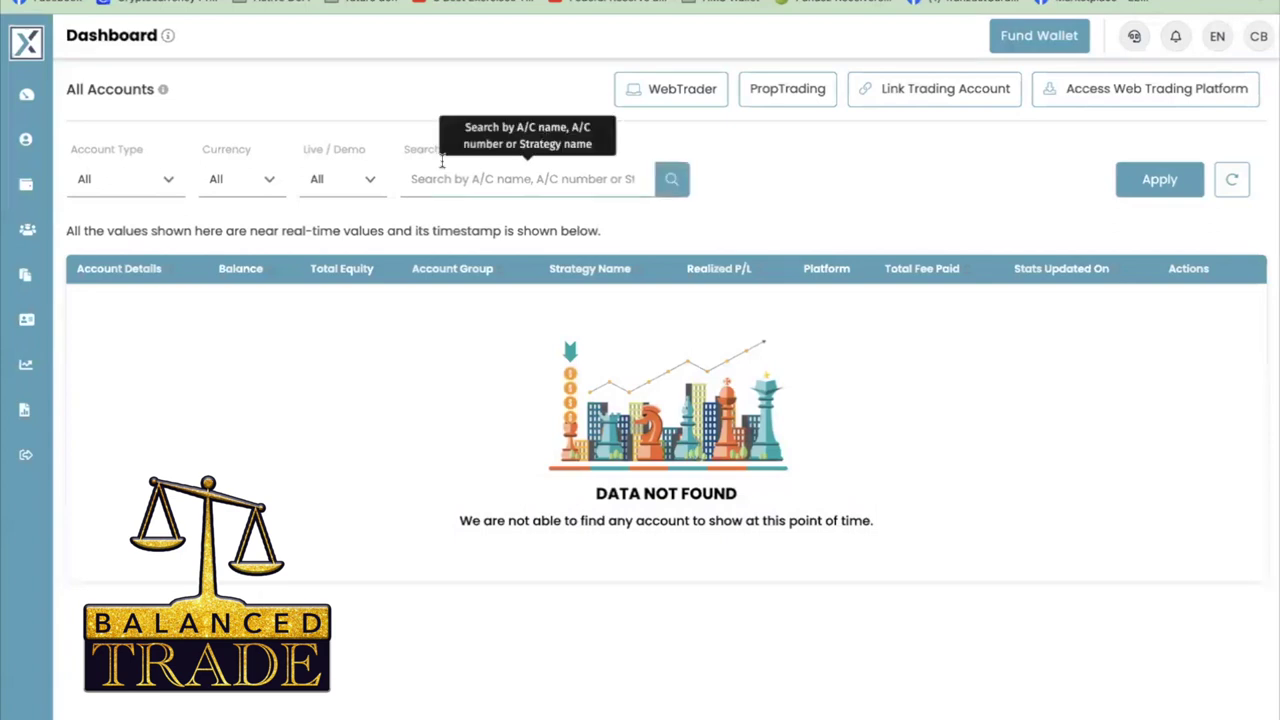
Open the BalancedTade strategy from the Managed Accounts leaderboard.
left_click(44, 238)
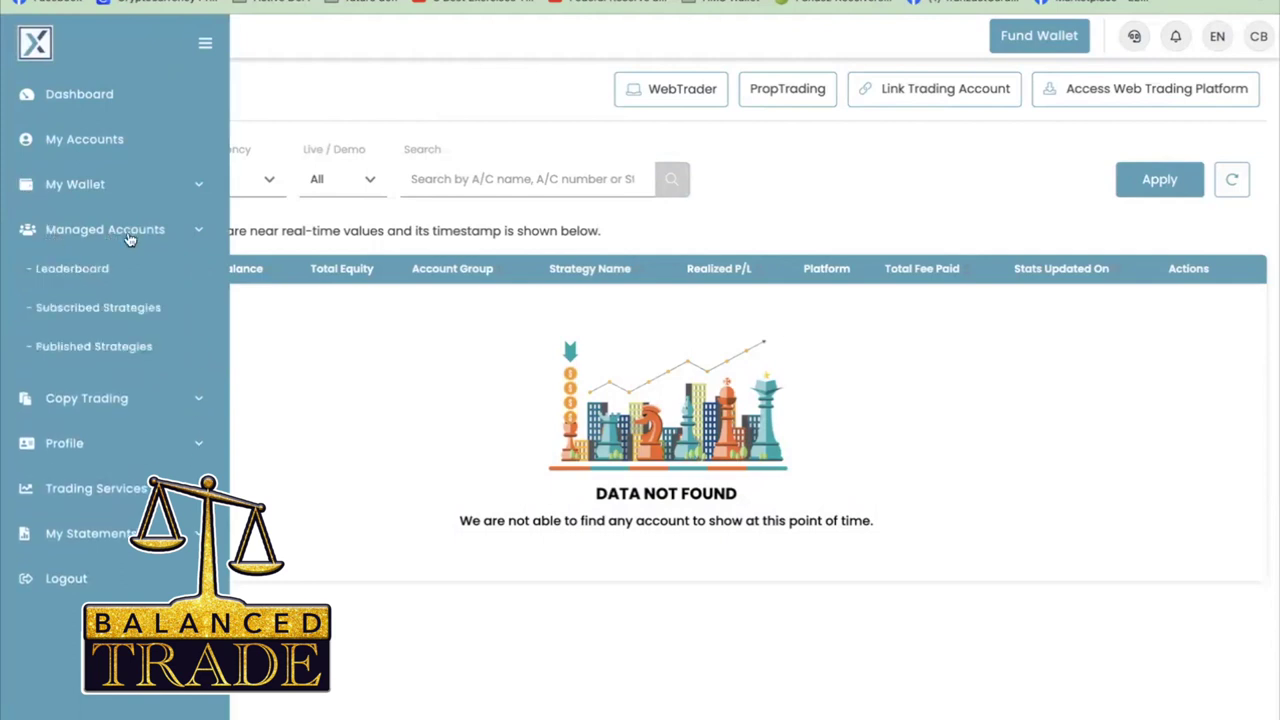
left_click(84, 275)
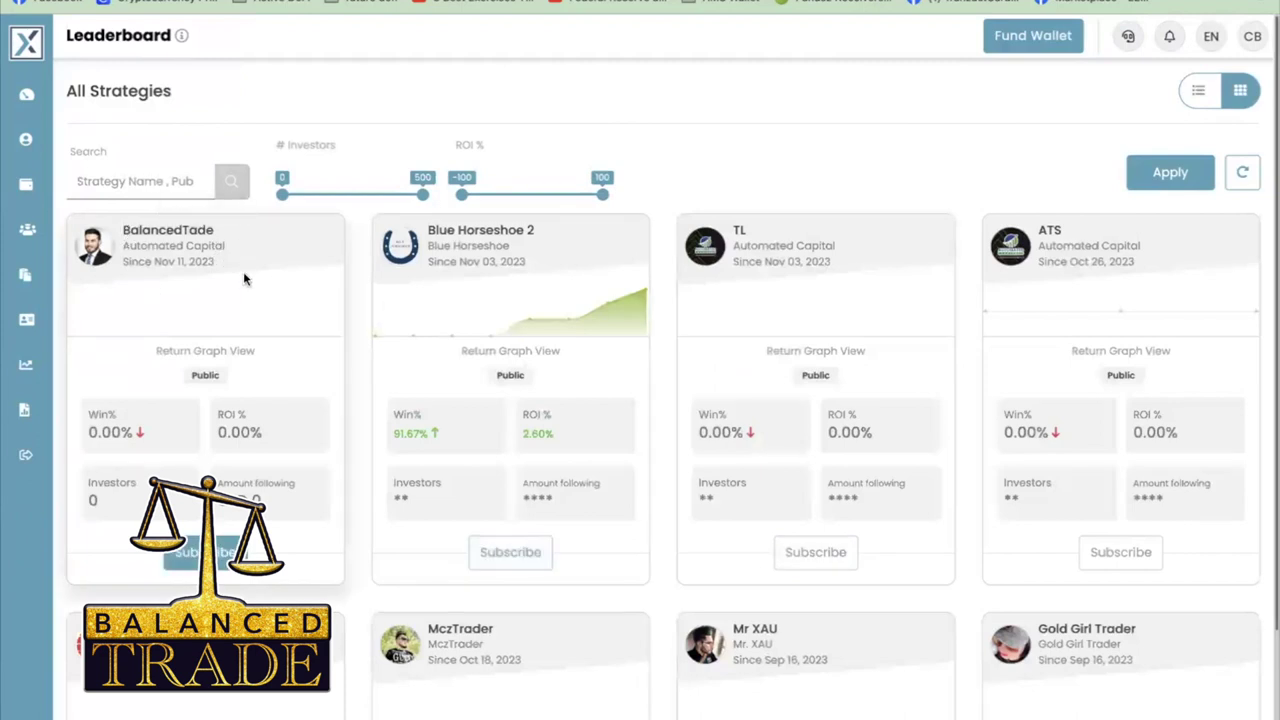
left_click(228, 552)
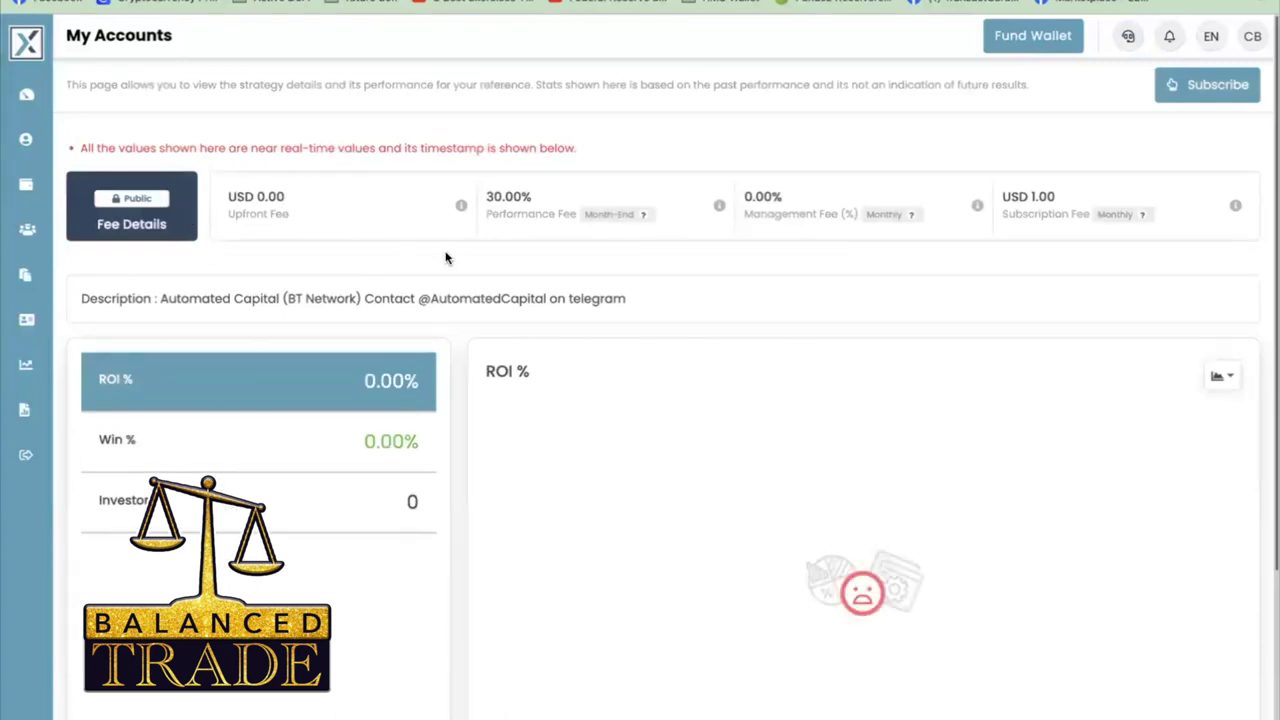
Subscribe to BalancedTade allocating 500 from the USD wallet, accepting the agreement.
left_click(1203, 90)
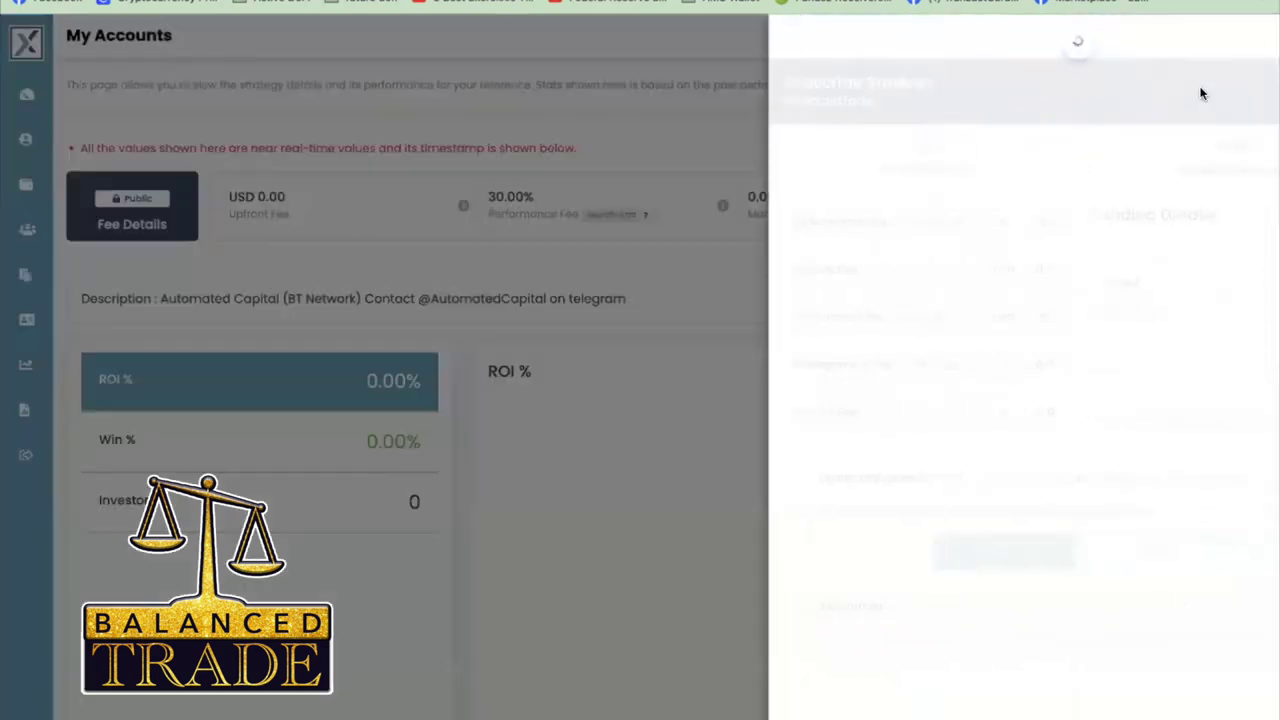
left_click(1040, 240)
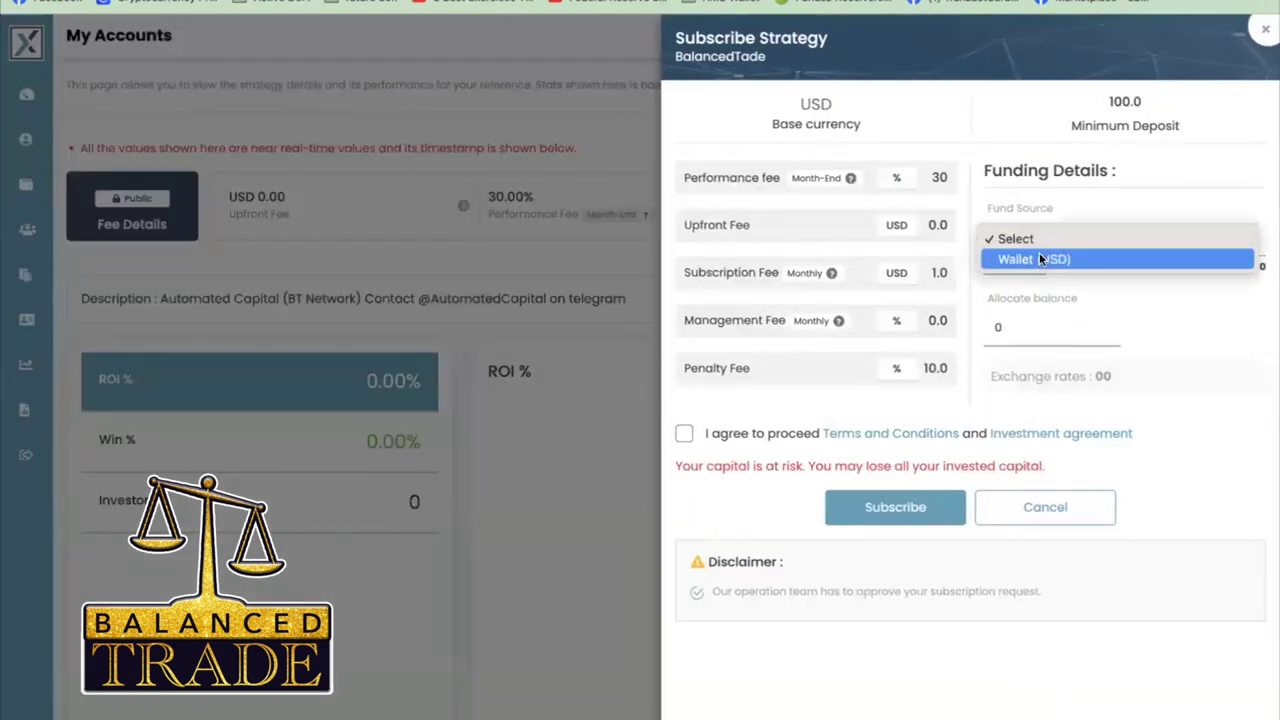
left_click(1039, 254)
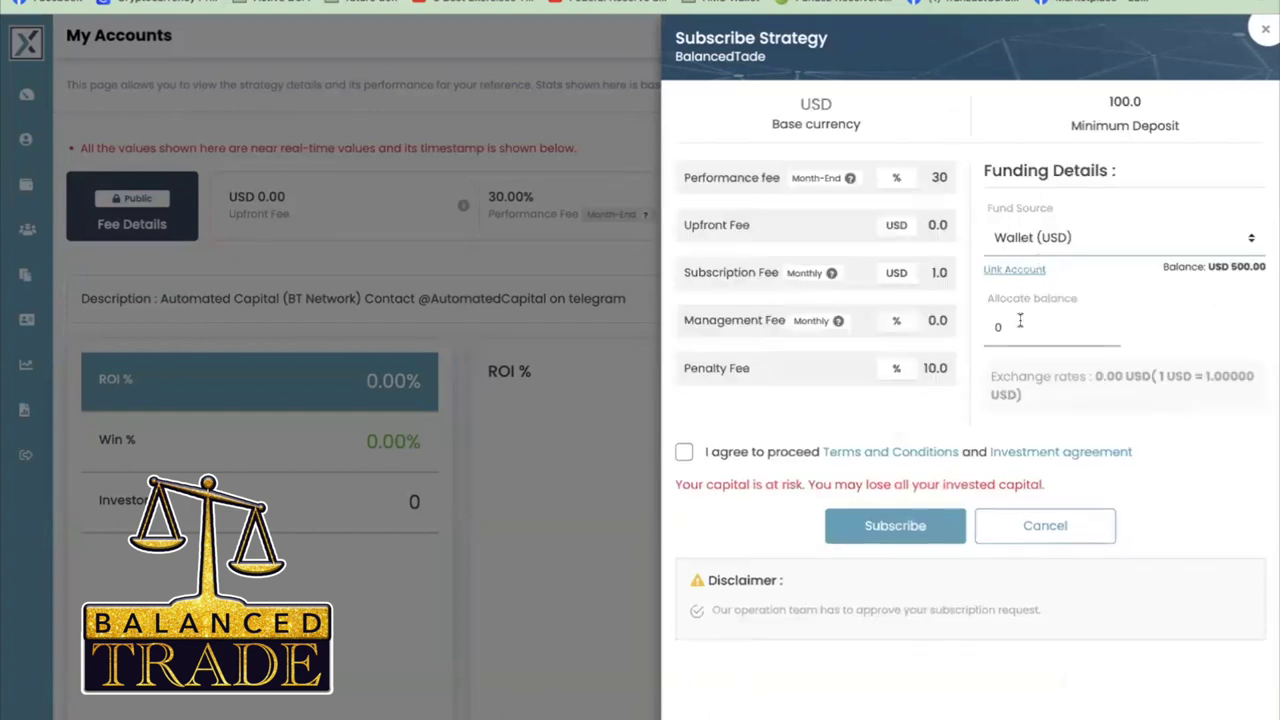
left_click_drag(1008, 330, 972, 340)
type("50")
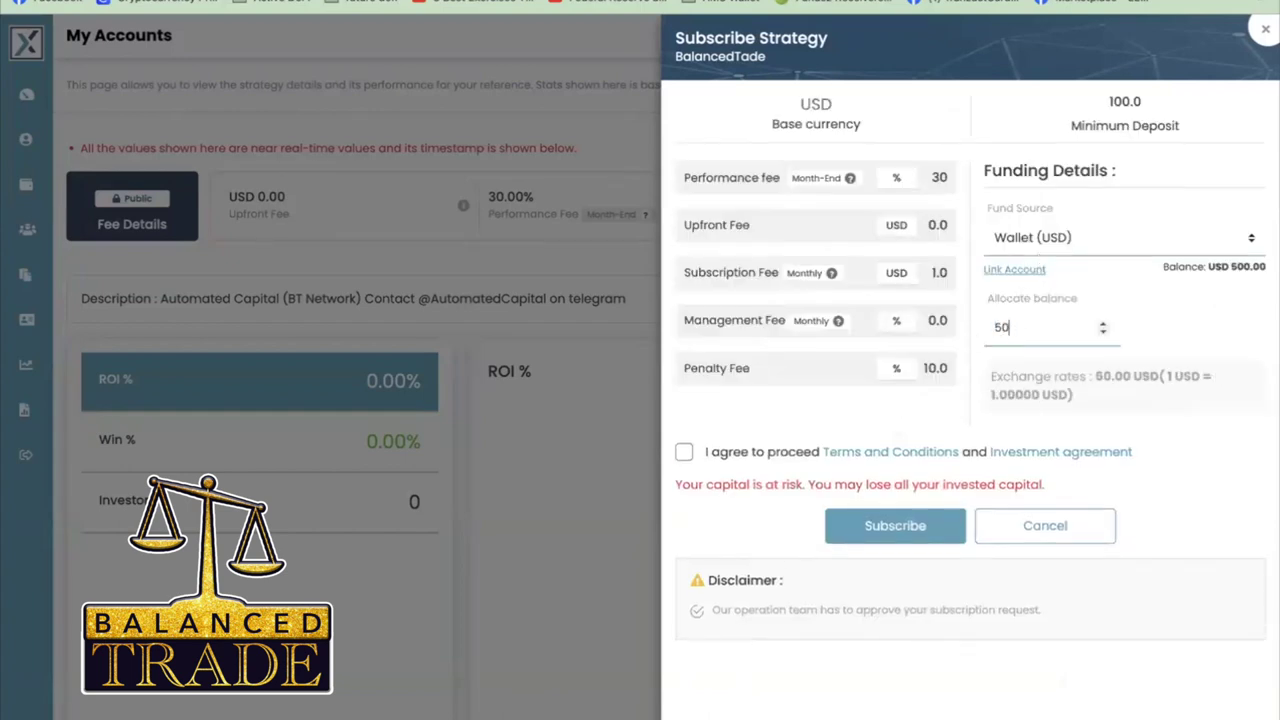
type("0")
left_click(684, 452)
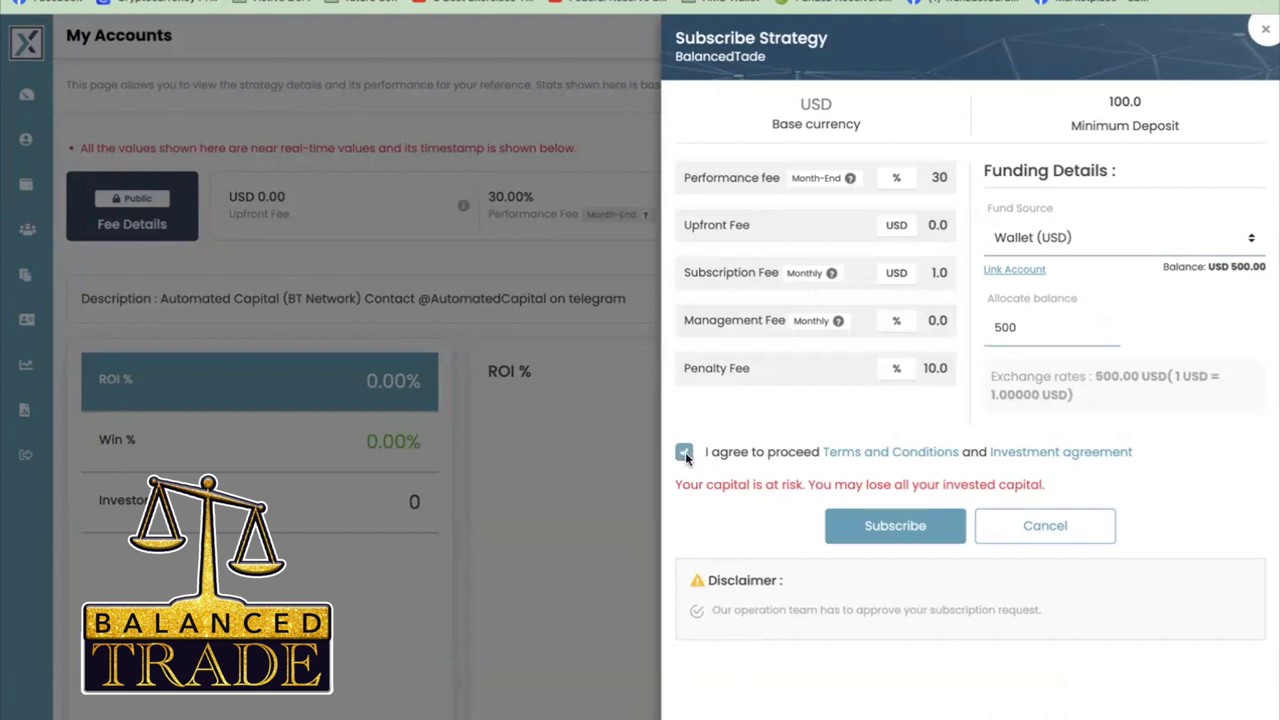
left_click(858, 527)
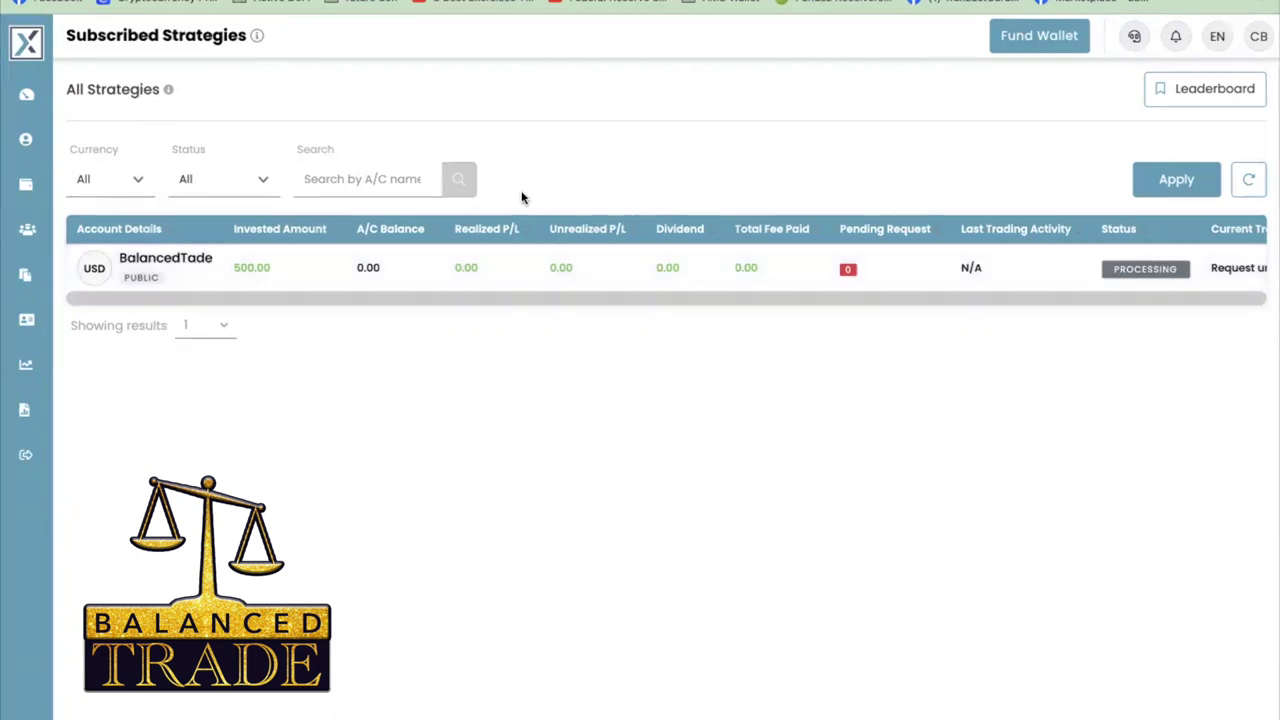
mouse_move(26, 229)
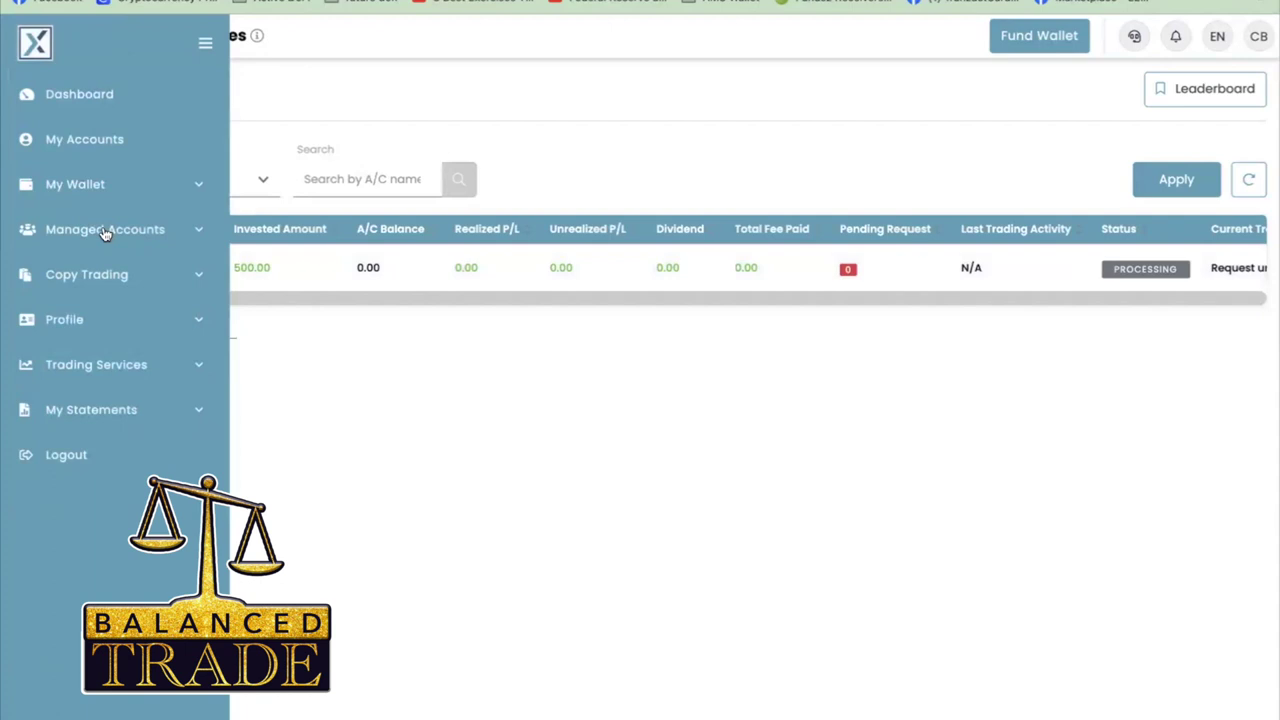
Return to the dashboard from the sidebar to see the BalancedTade invest request approval.
left_click(105, 230)
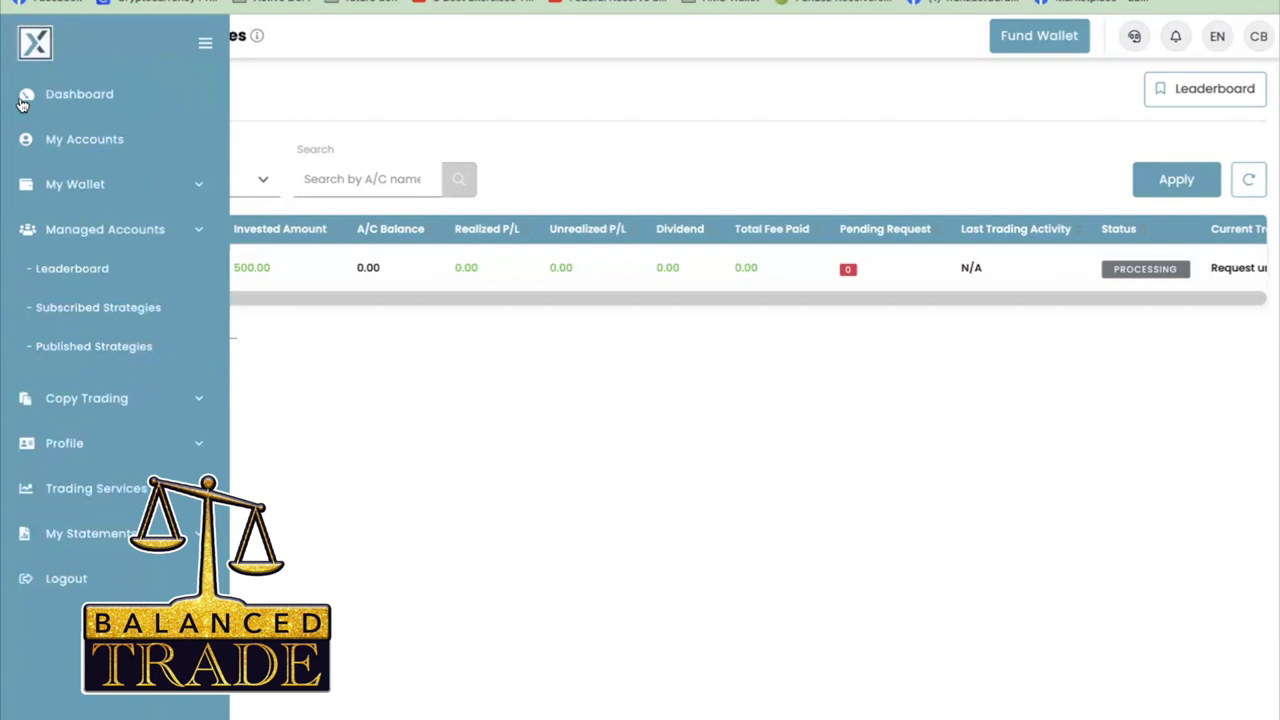
left_click(28, 97)
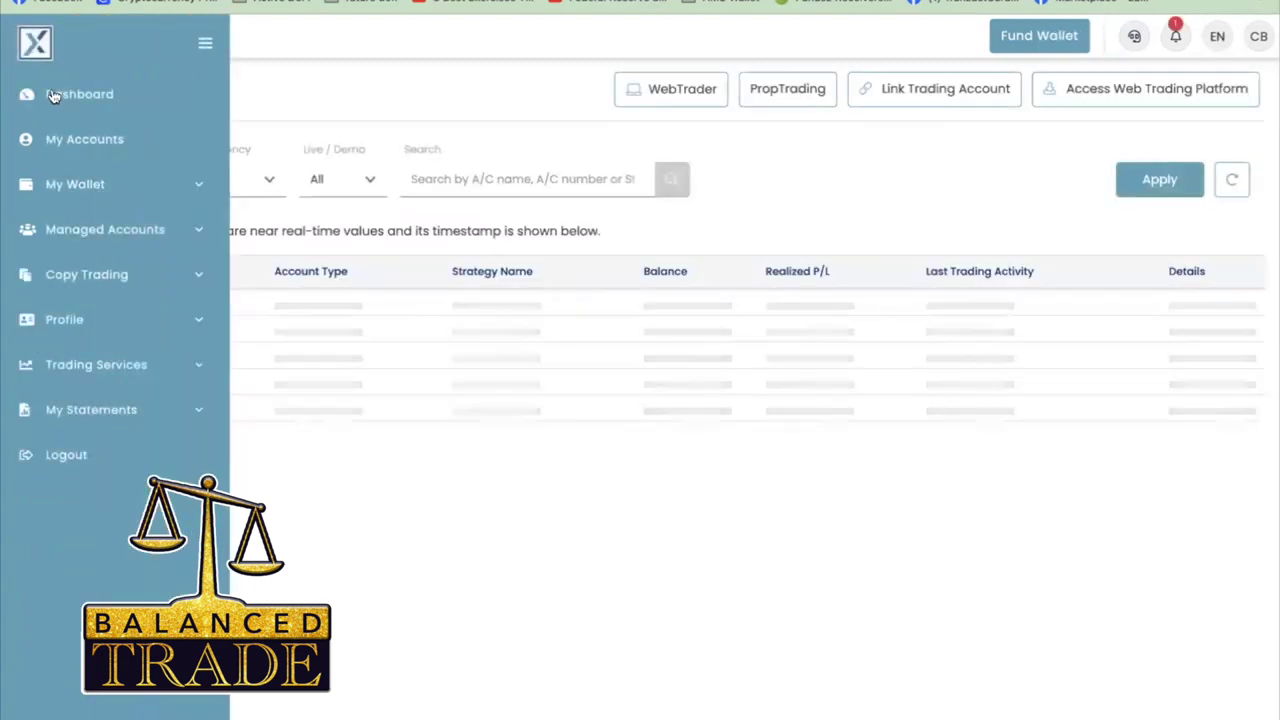